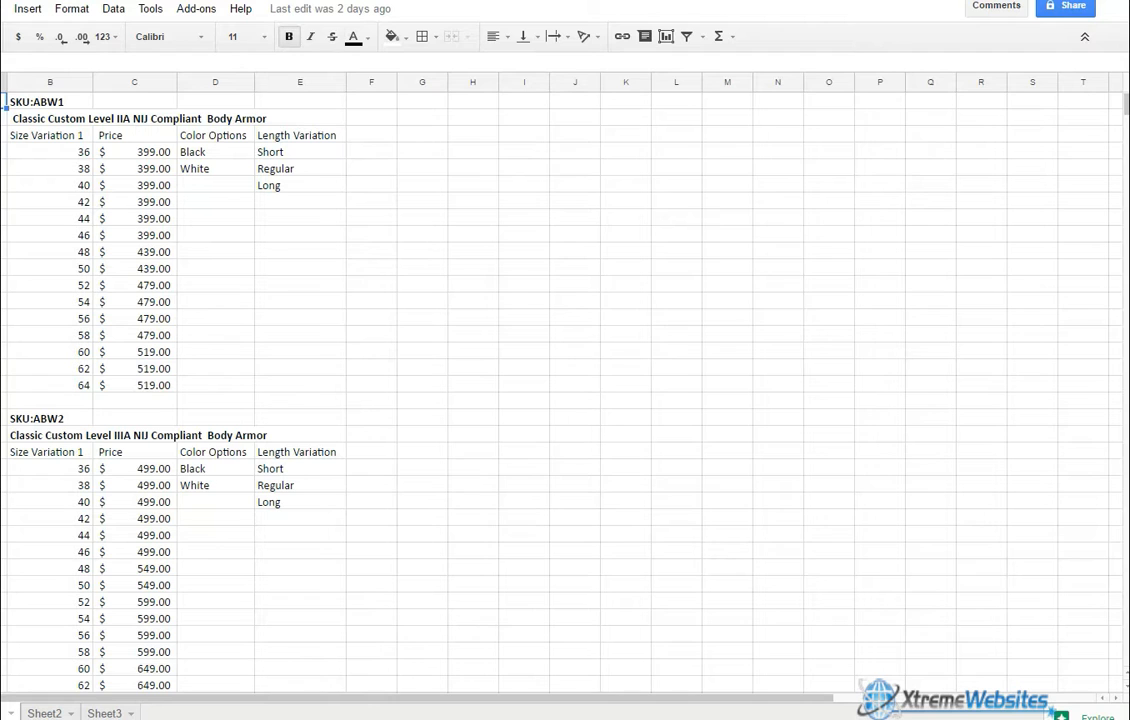
Select only the code ABW1 in the SKU cell above the first body armor product in the spreadsheet.
click(100, 120)
click(66, 120)
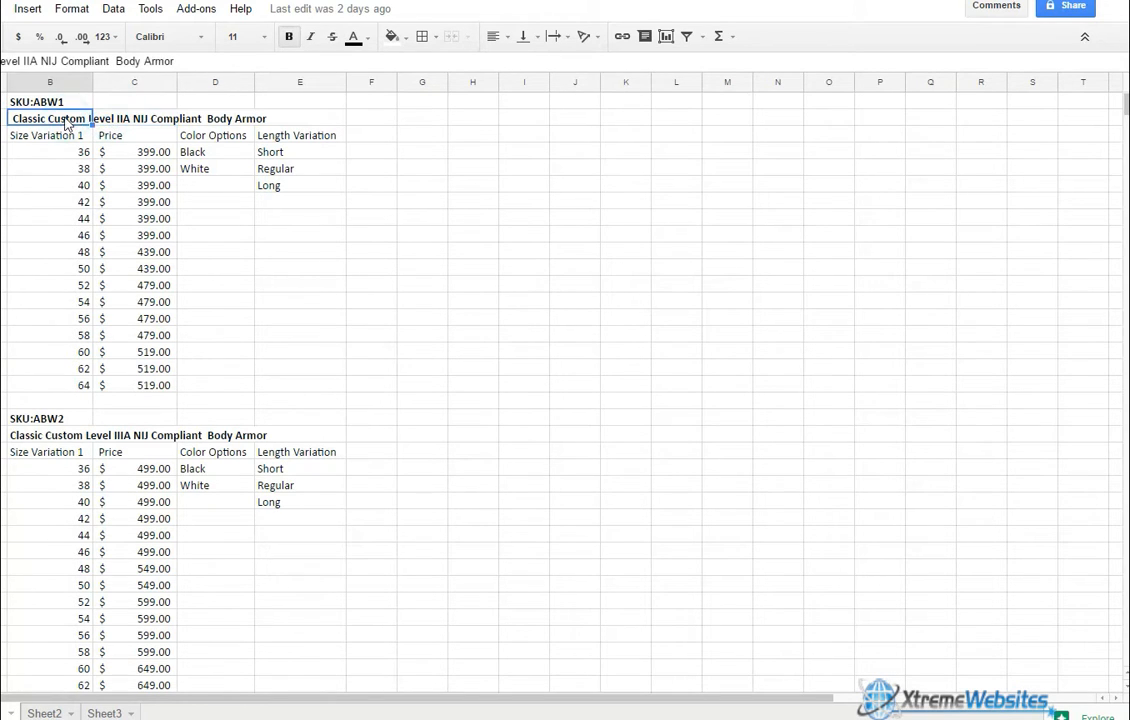
double_click(66, 120)
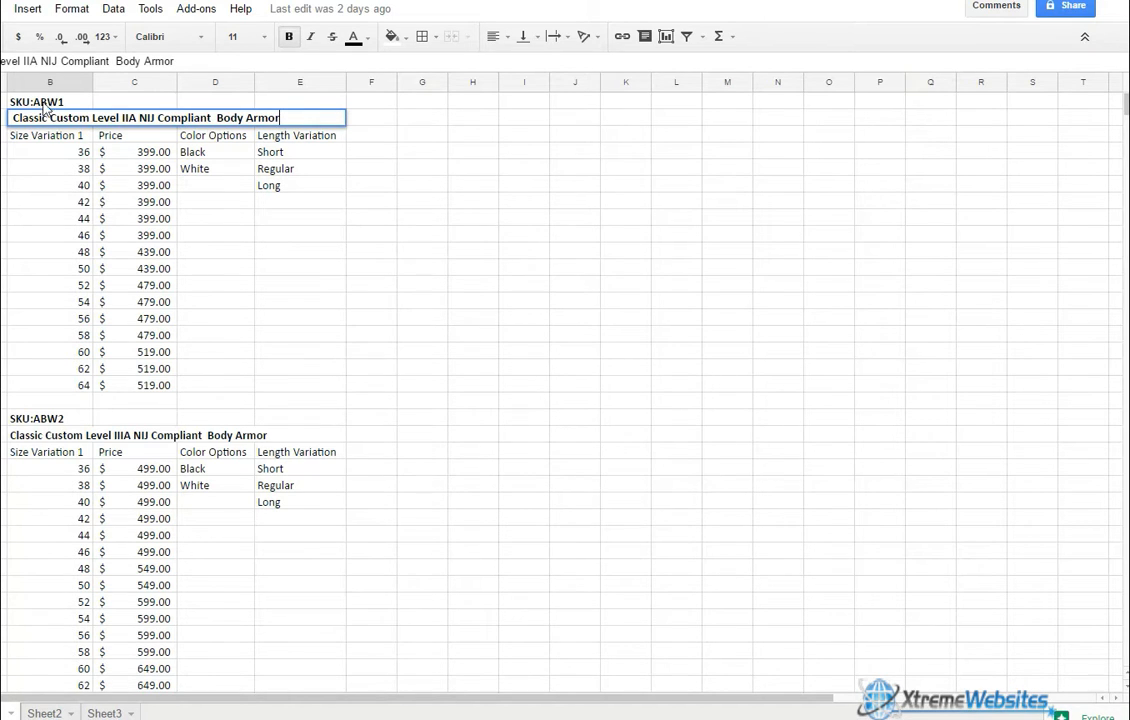
click(44, 104)
double_click(47, 101)
drag(67, 101, 34, 101)
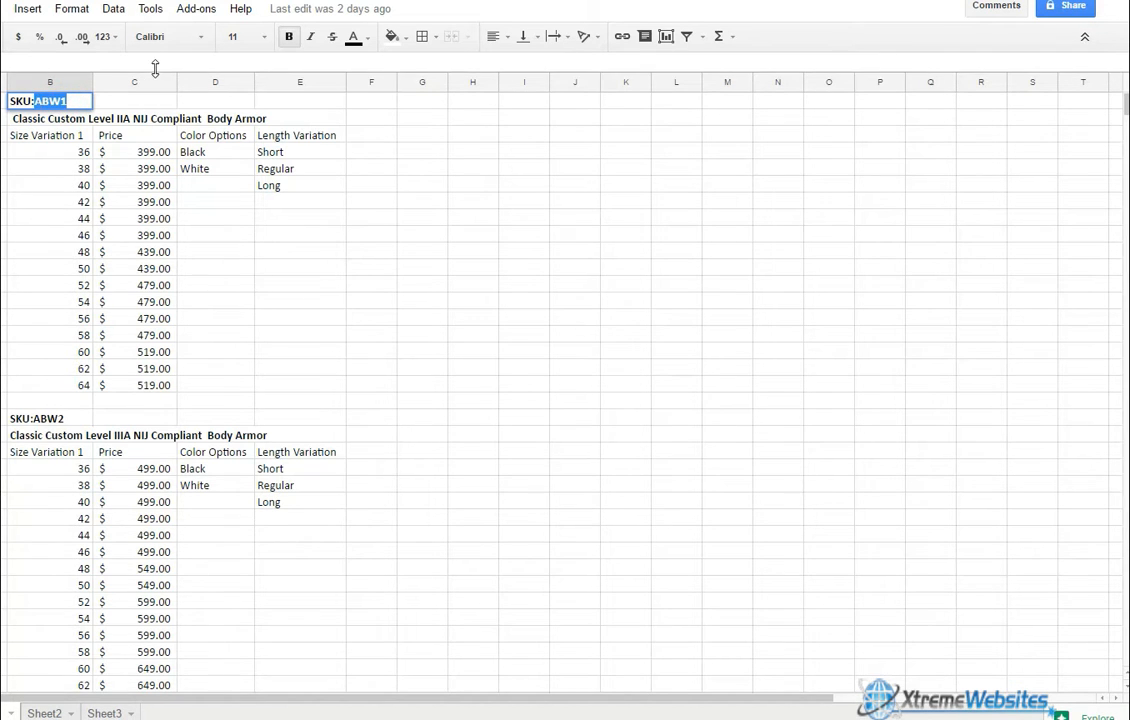
Switch to the WooCommerce bulk product editing page and examine the comparison operators of the Regular Price filter.
click(252, 1)
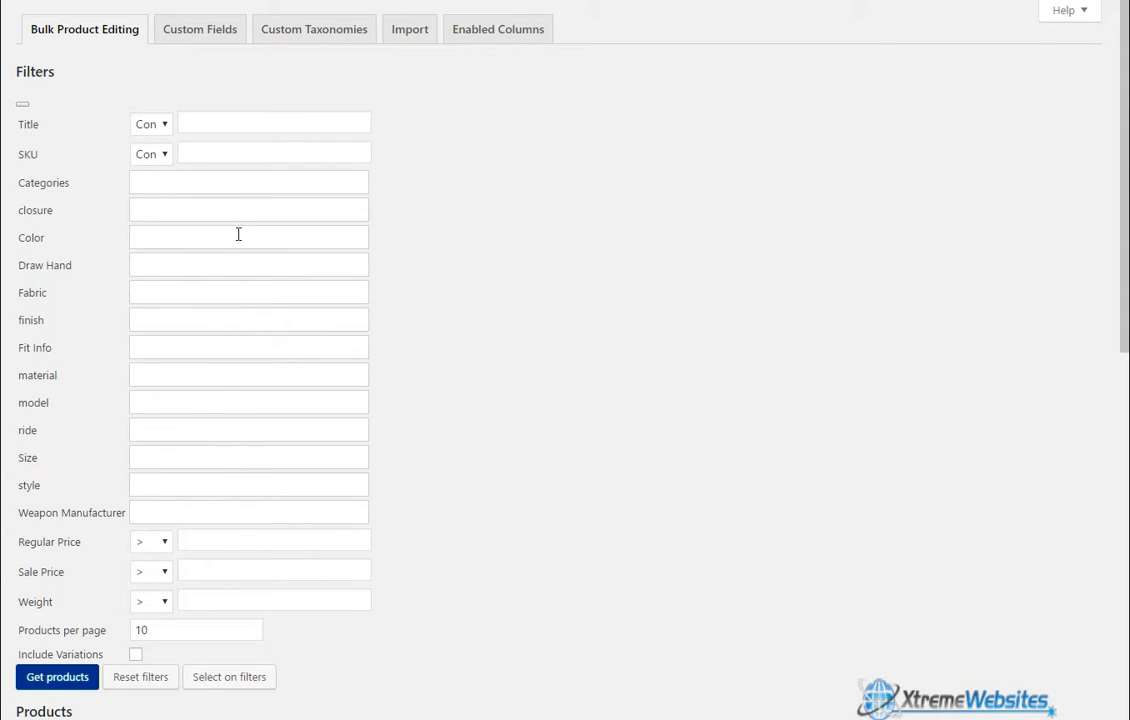
click(164, 541)
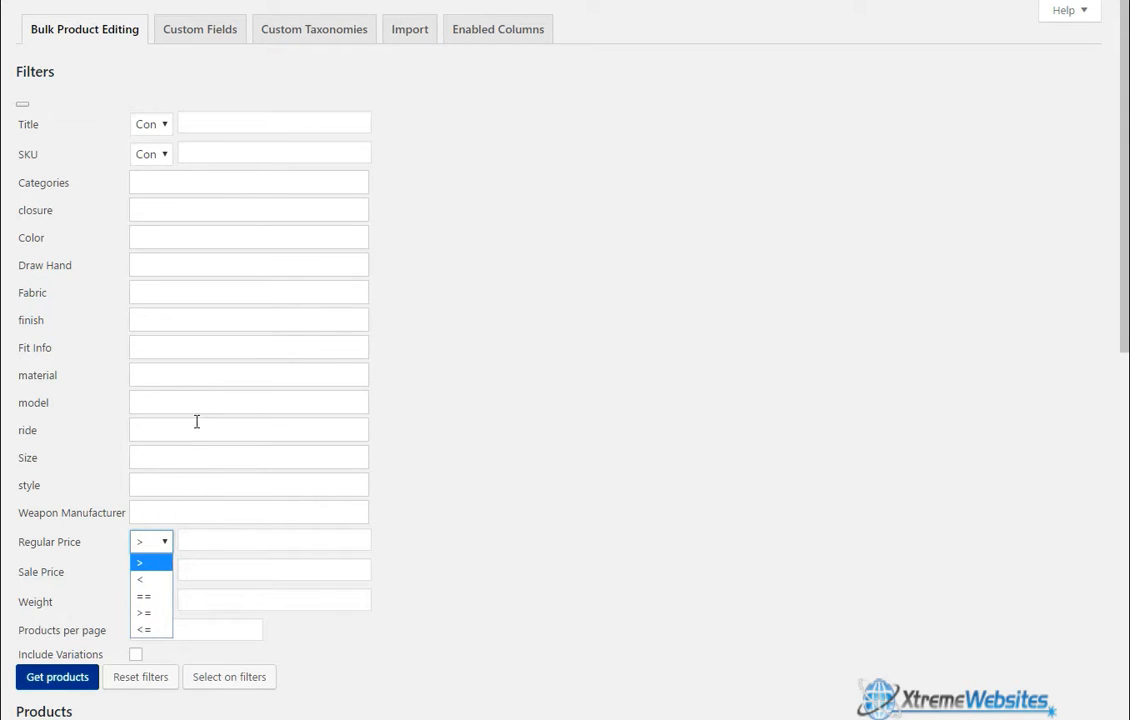
click(212, 374)
click(416, 288)
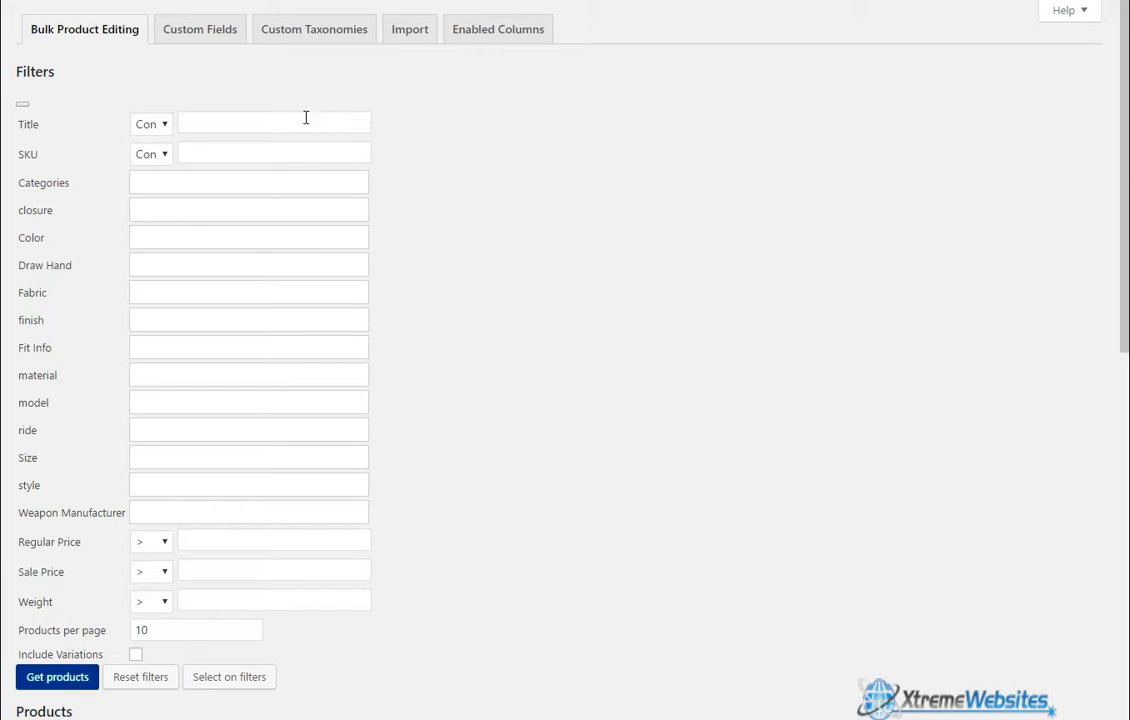
Retrieve the products whose SKU contains ABW1, with their variations included.
click(240, 152)
text(ABW1)
click(61, 677)
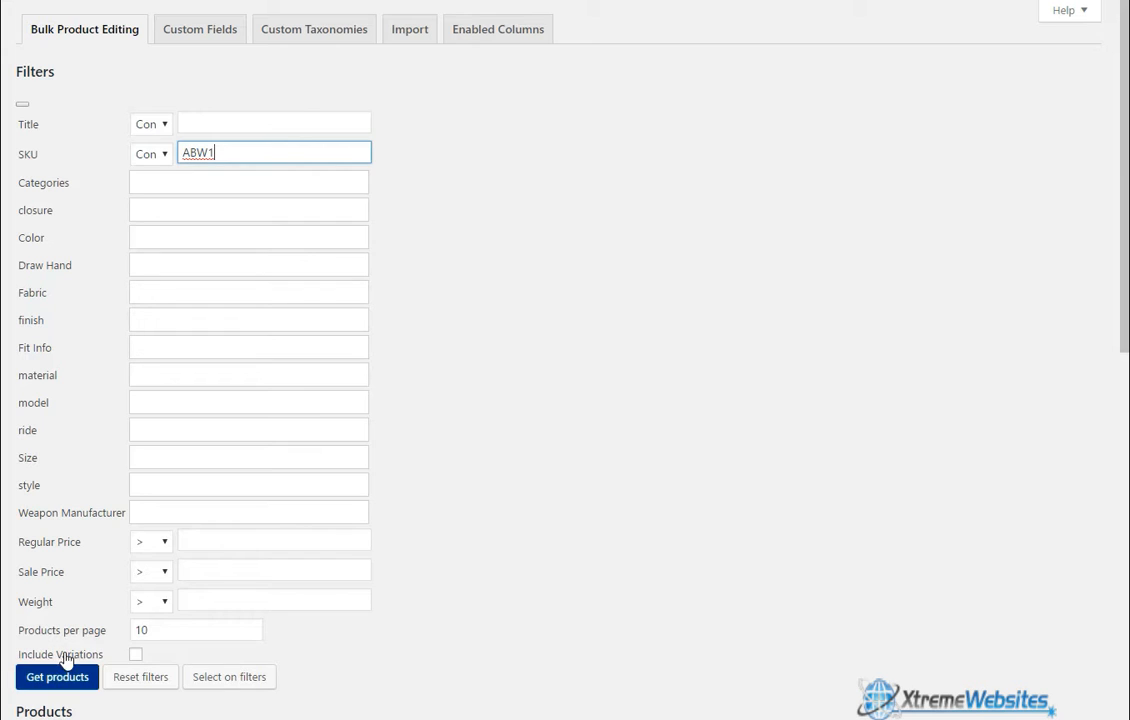
click(137, 656)
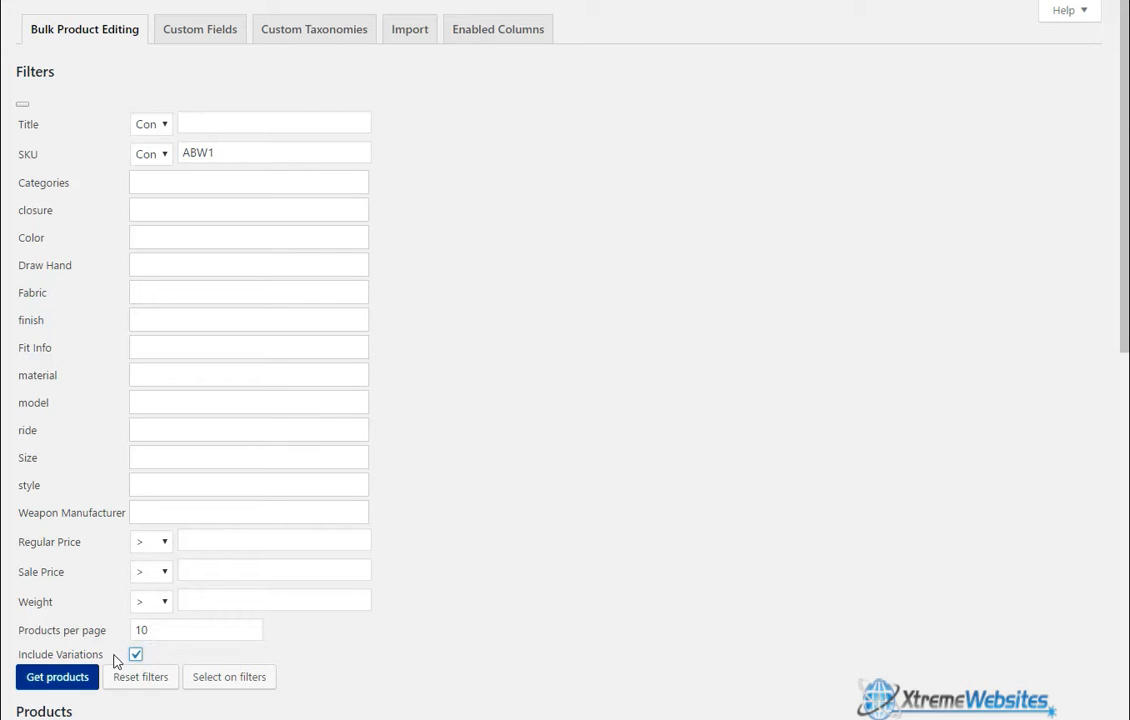
click(68, 684)
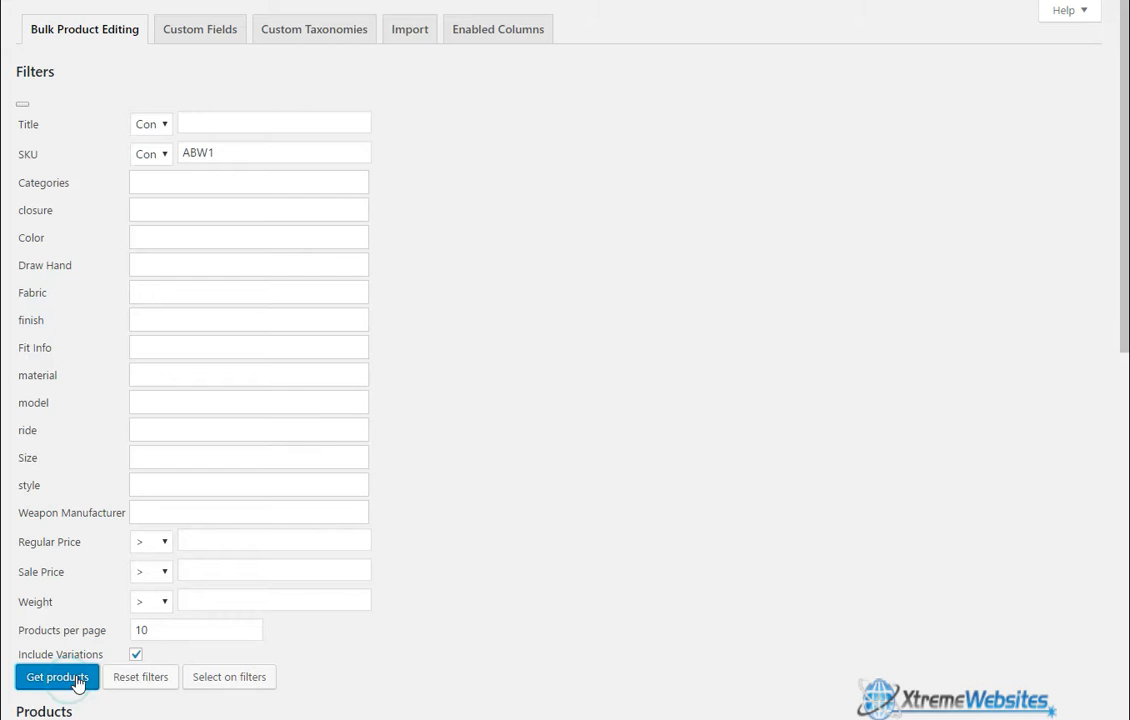
scroll(489, 450, down, 3)
scroll(598, 422, down, 3)
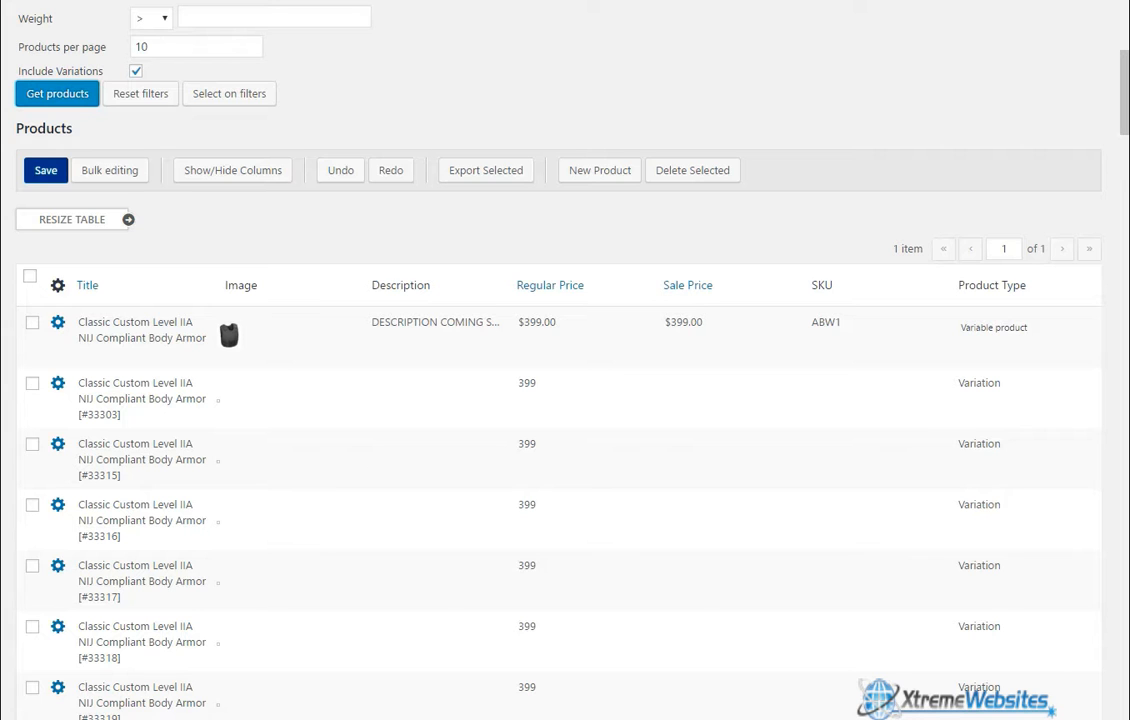
Consult the ABW1 size and price list in the spreadsheet and return to the bulk product editor.
click(272, 2)
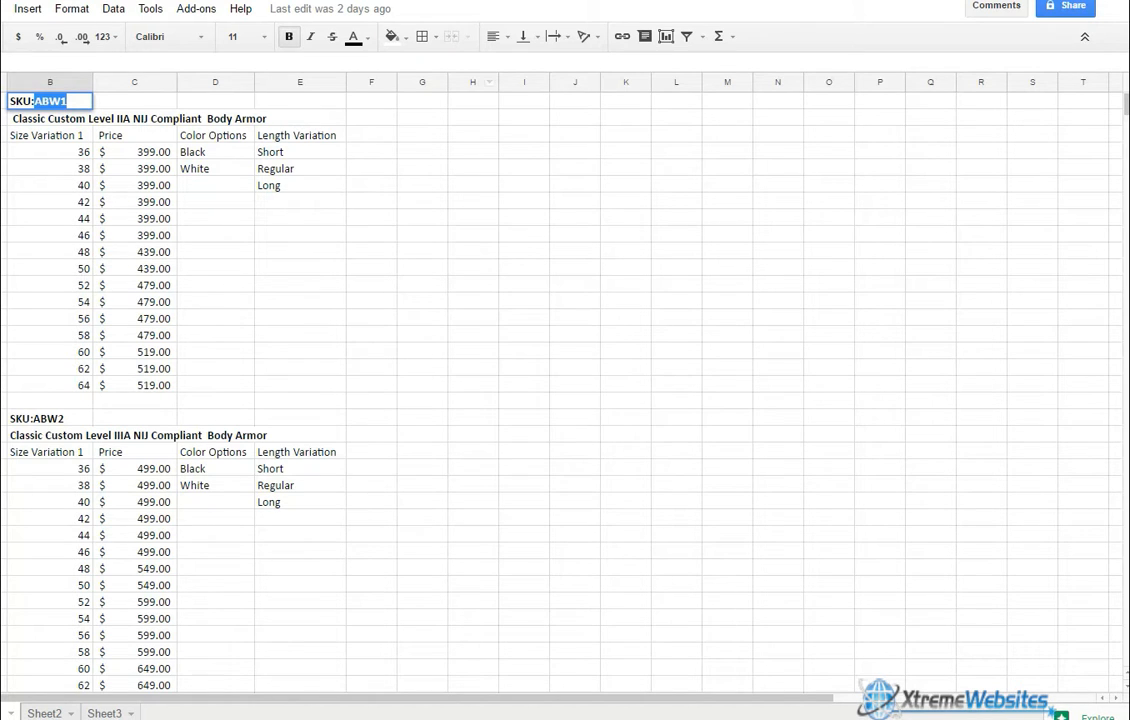
click(435, 2)
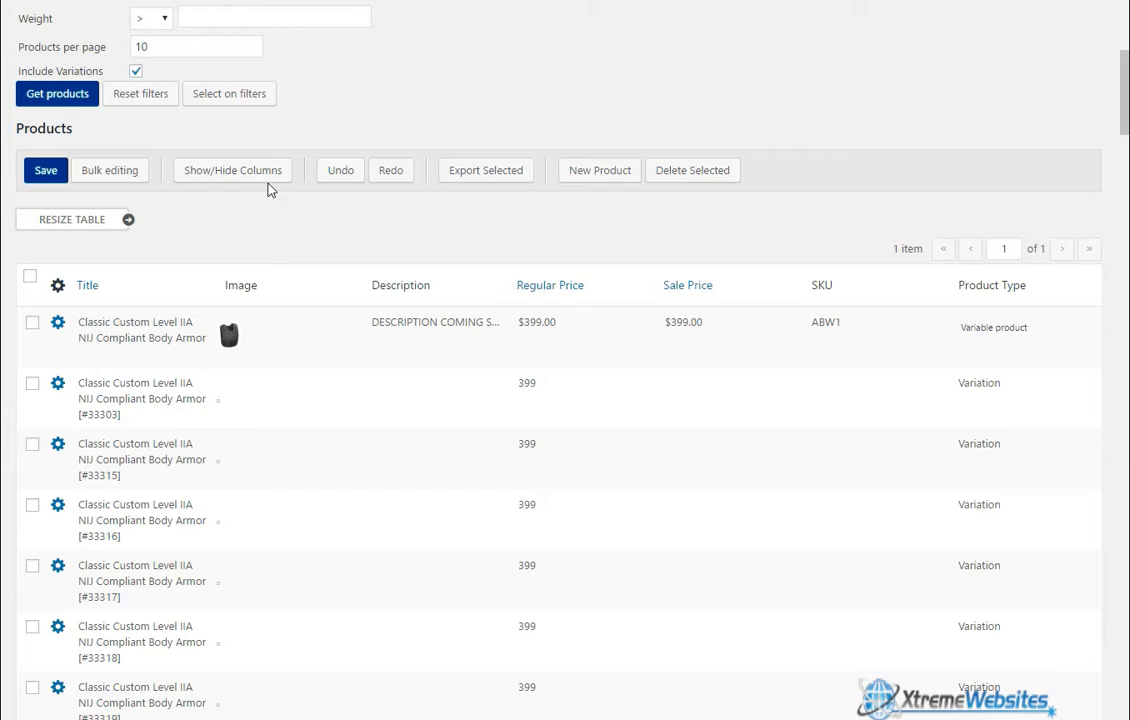
Review which columns are shown, including Color and Size, and shrink the product table so they all fit.
scroll(257, 253, up, 1)
click(258, 251)
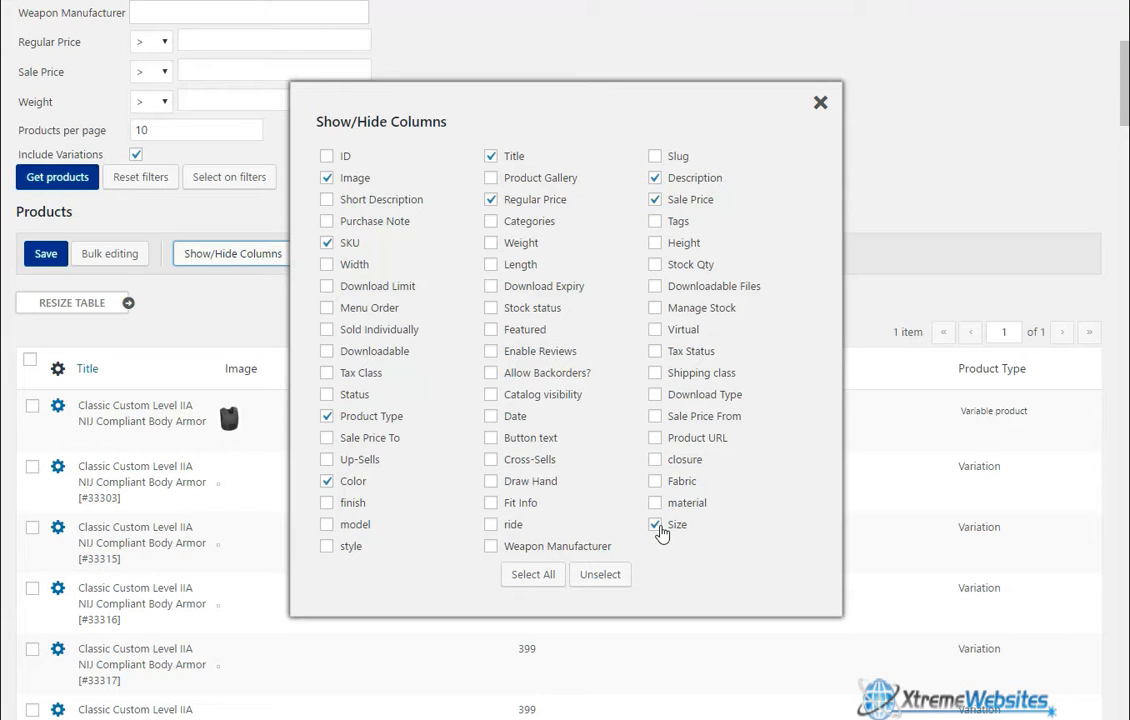
click(821, 103)
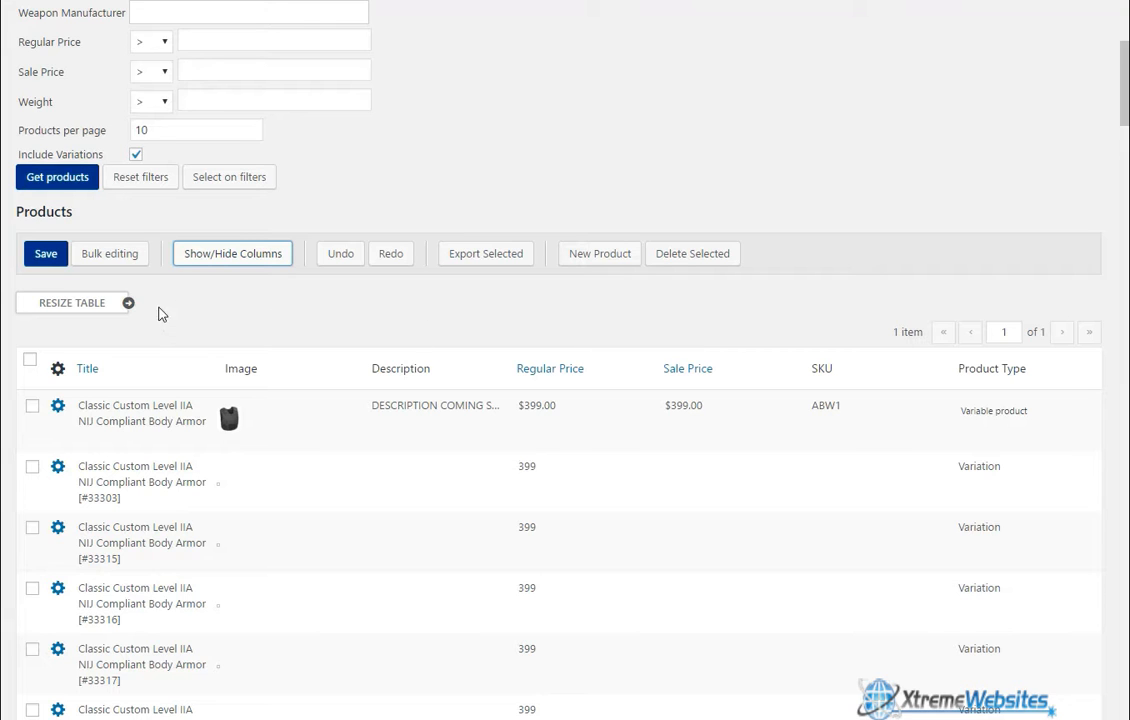
mouse_move(128, 303)
mouse_down()
mouse_move(141, 303)
mouse_move(106, 303)
mouse_up()
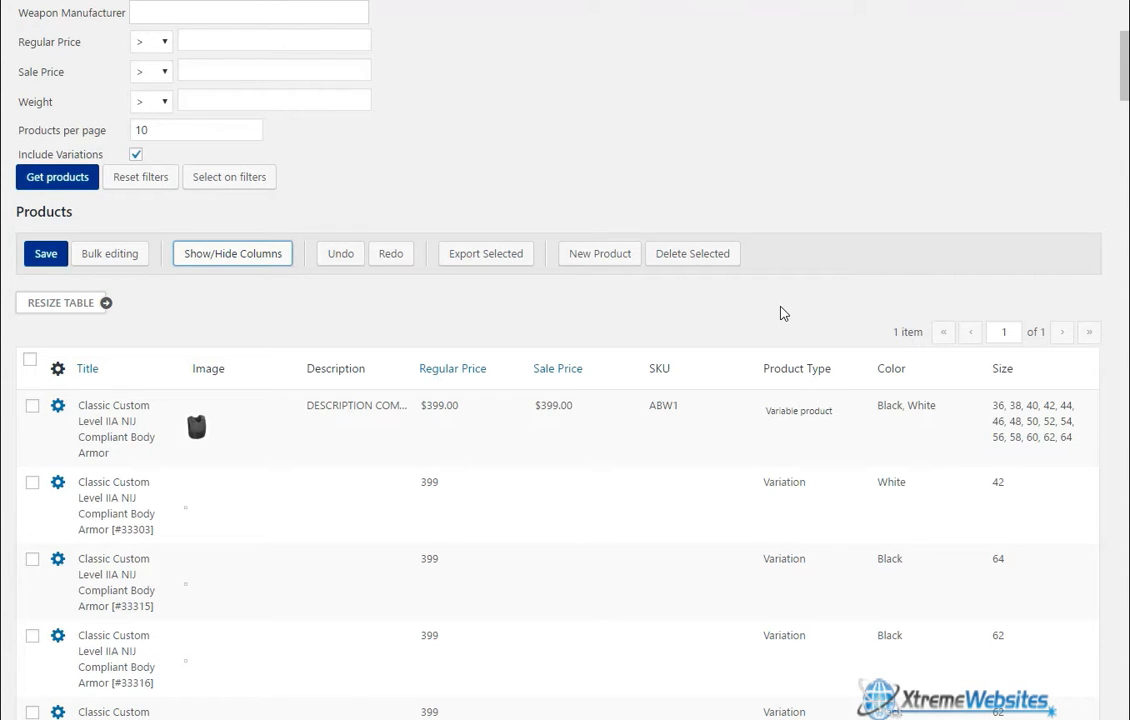
Search the product page for 48 and mark the three Black size 48 variations.
scroll(752, 361, down, 3)
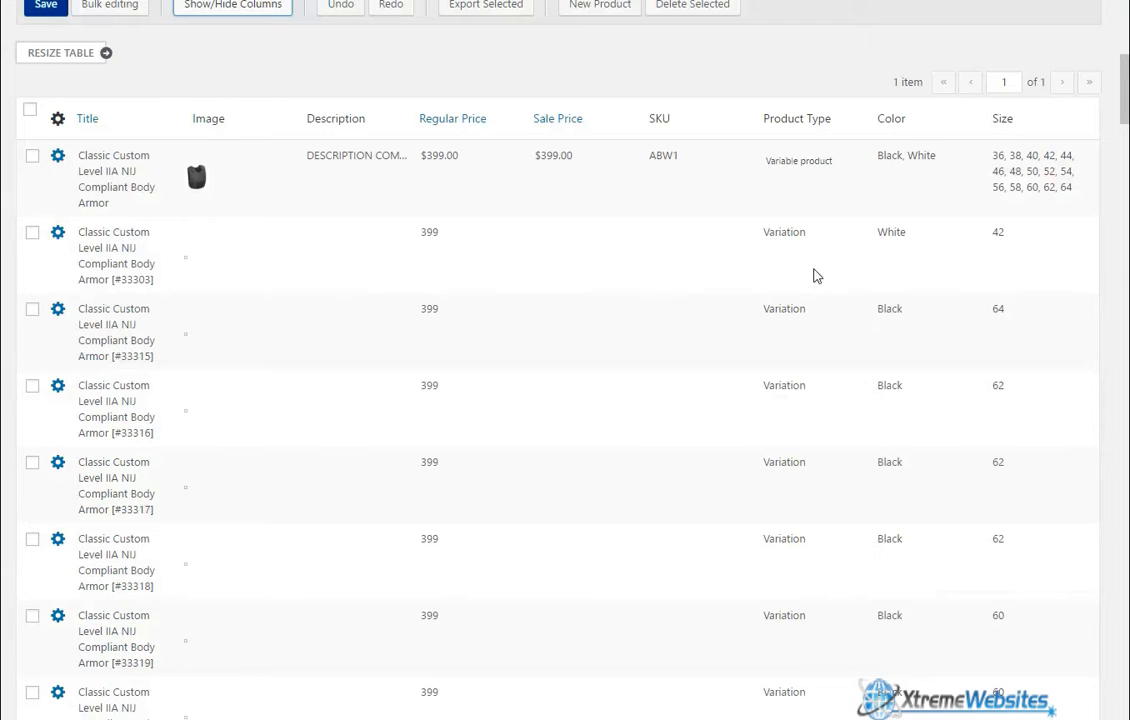
scroll(922, 368, down, 2)
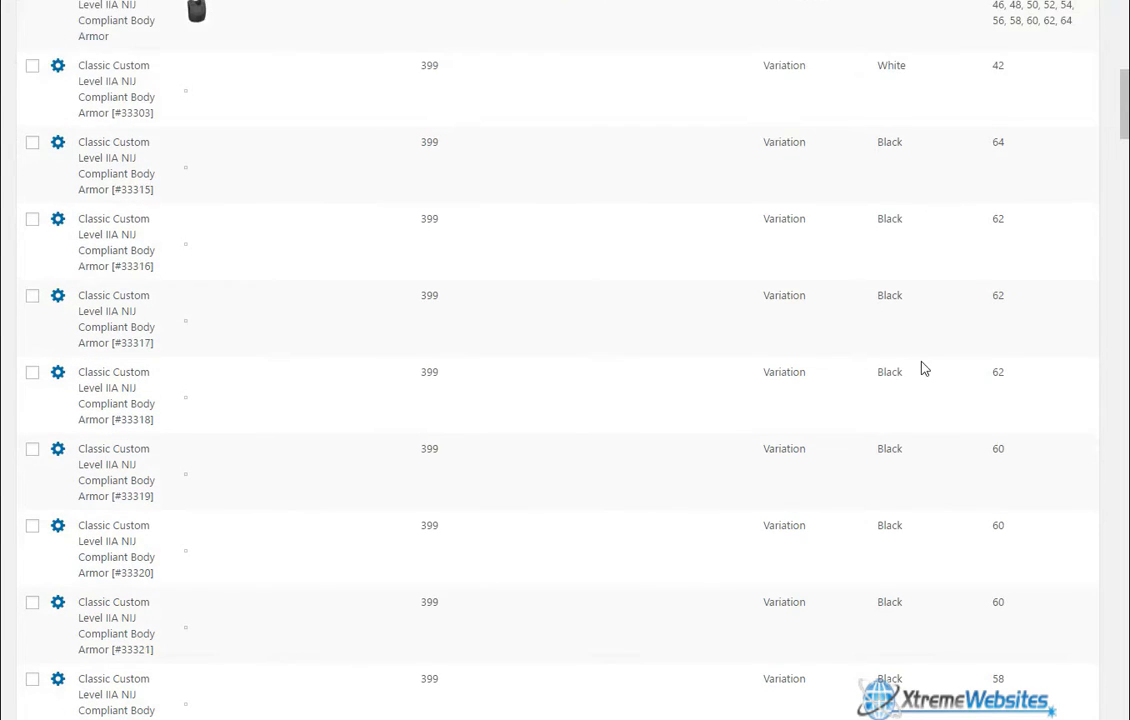
scroll(923, 385, up, 3)
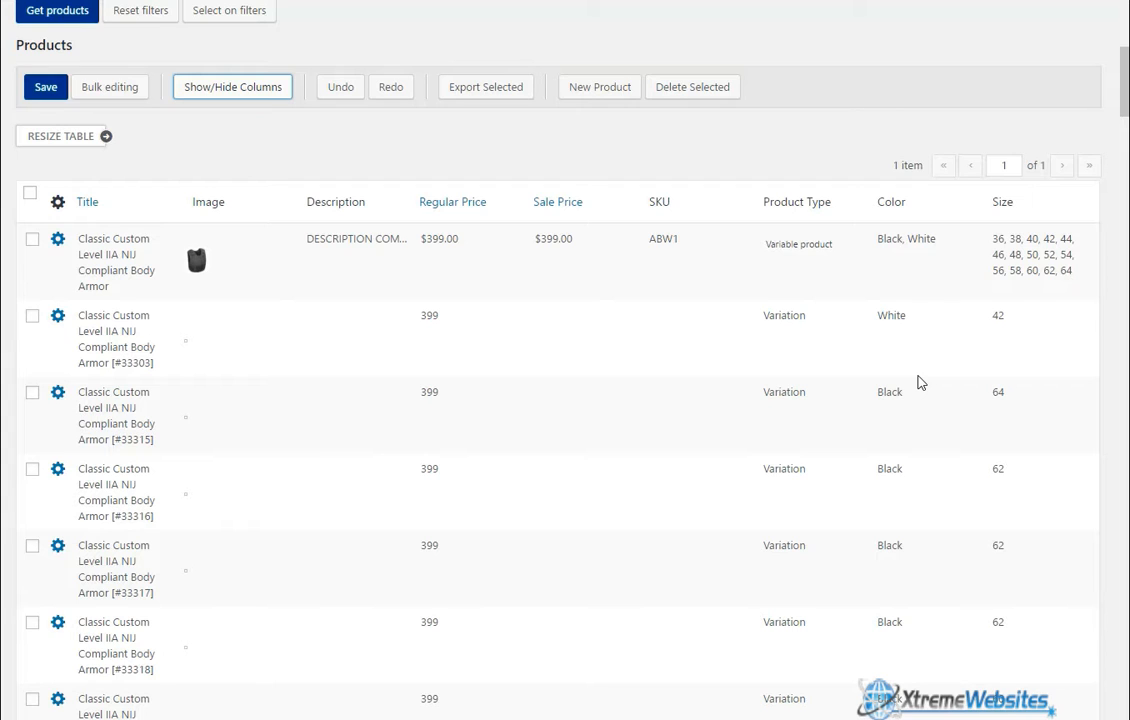
key(ctrl+f)
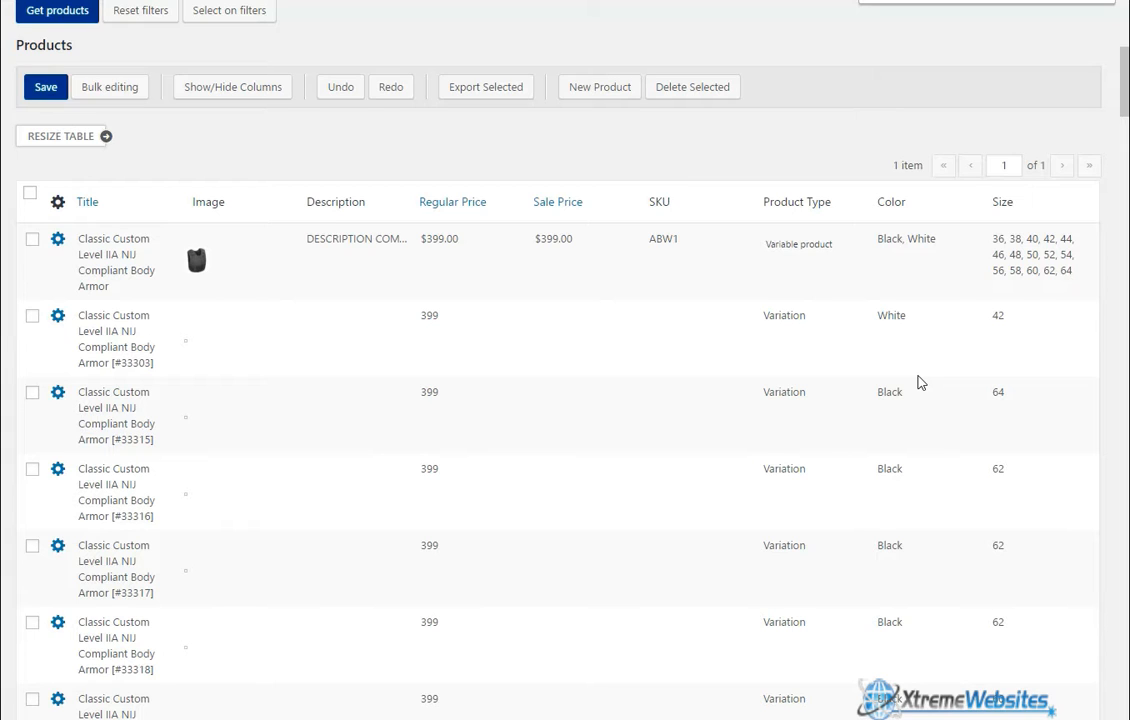
text(48)
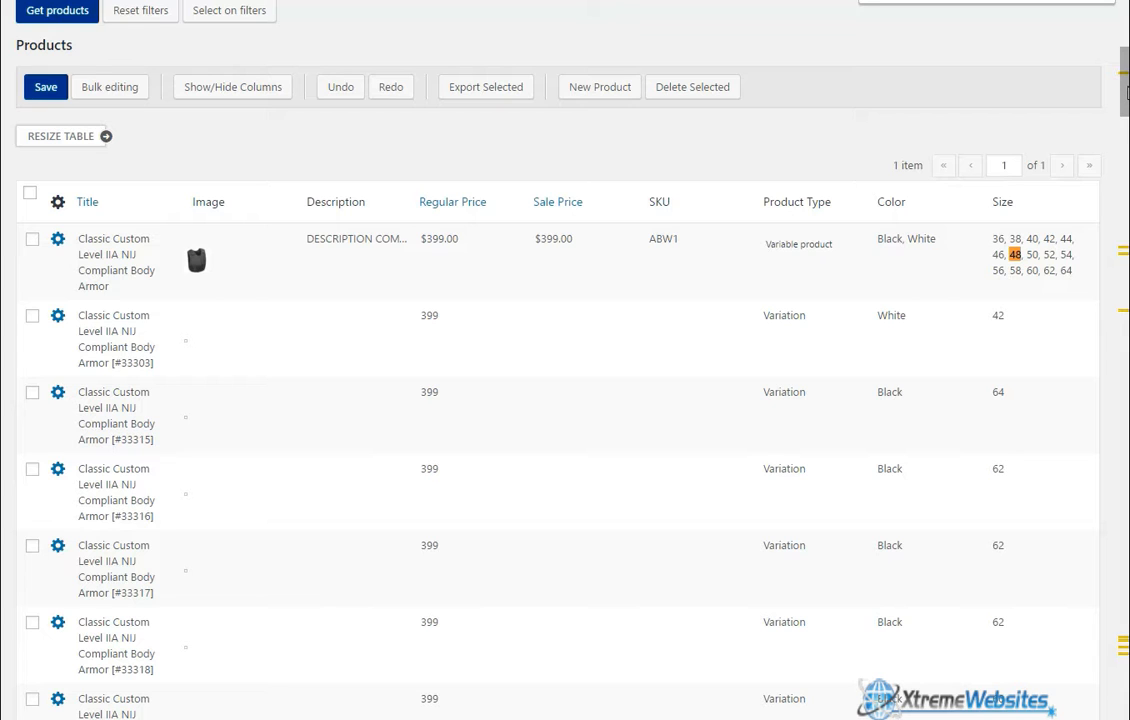
drag(1128, 92, 1128, 91)
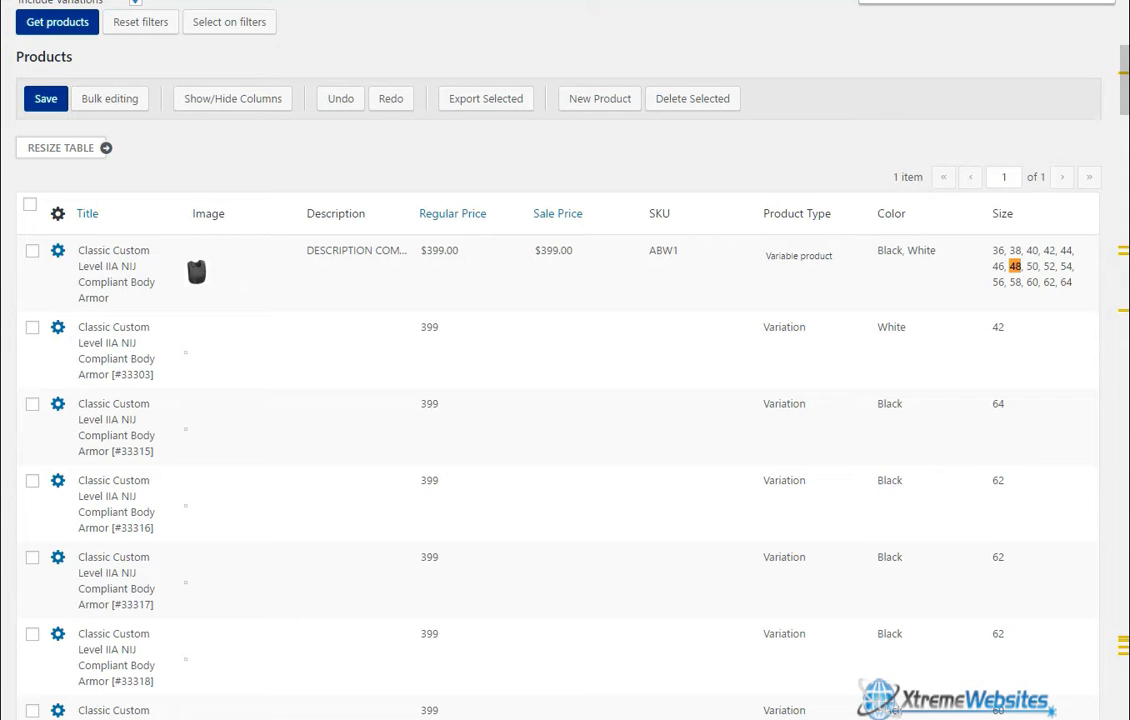
drag(1123, 68, 1122, 253)
click(32, 293)
click(32, 370)
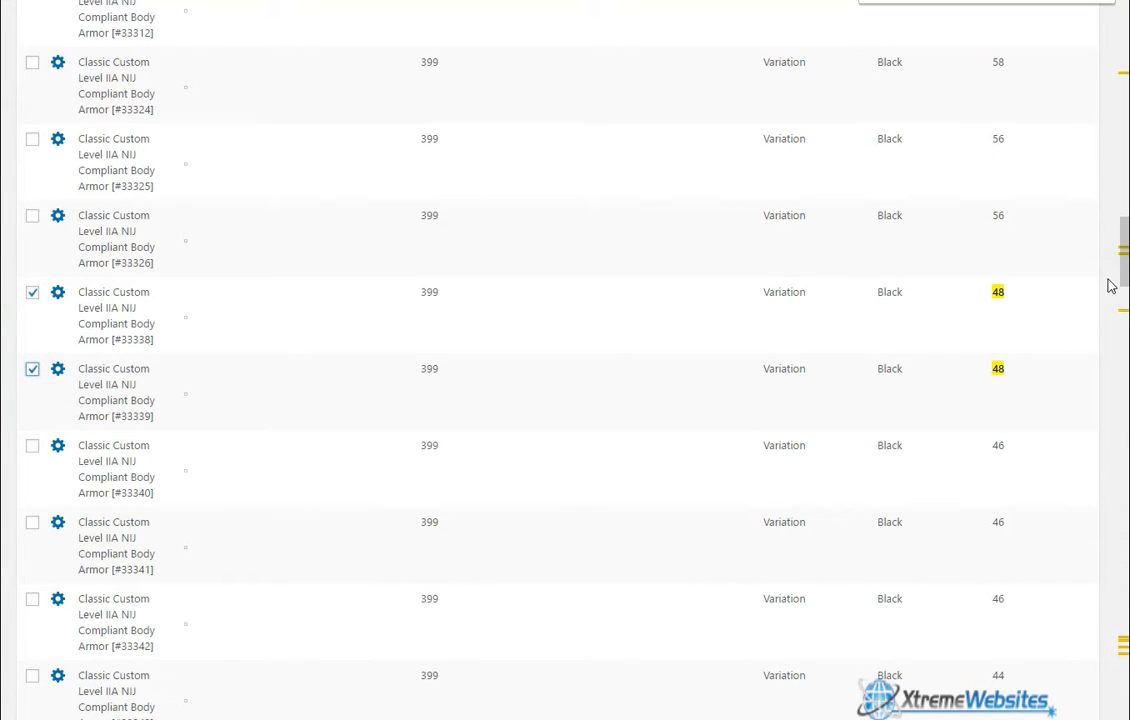
scroll(1105, 295, down, 5)
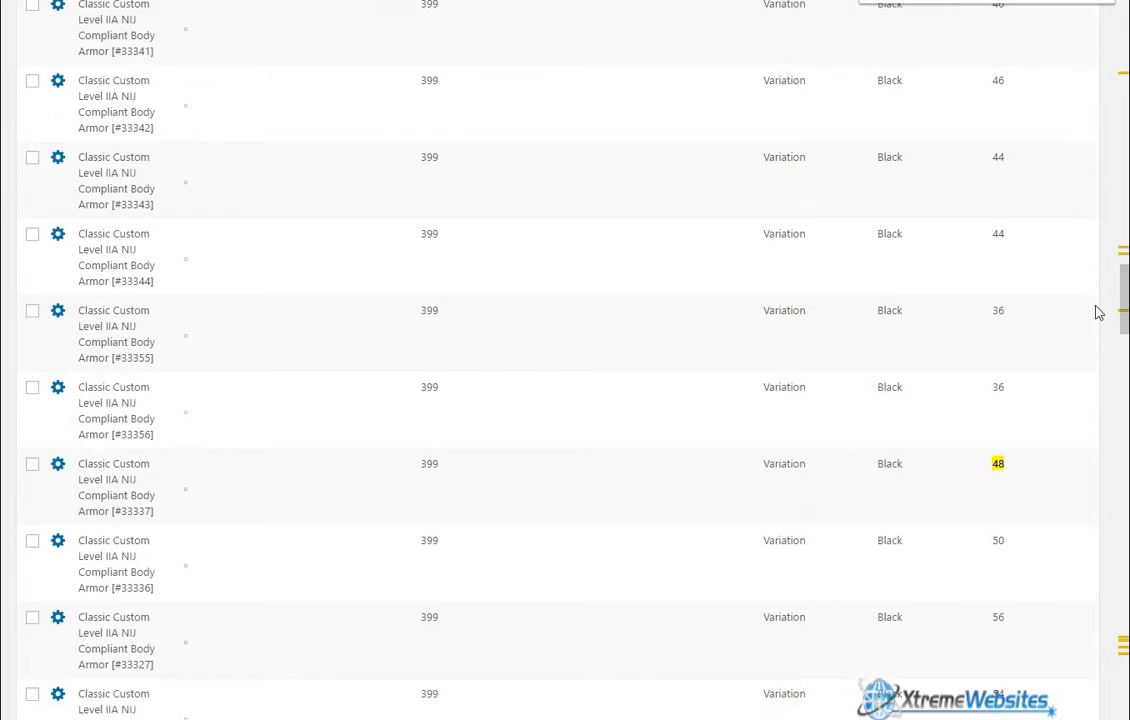
click(32, 465)
drag(1123, 294, 1123, 226)
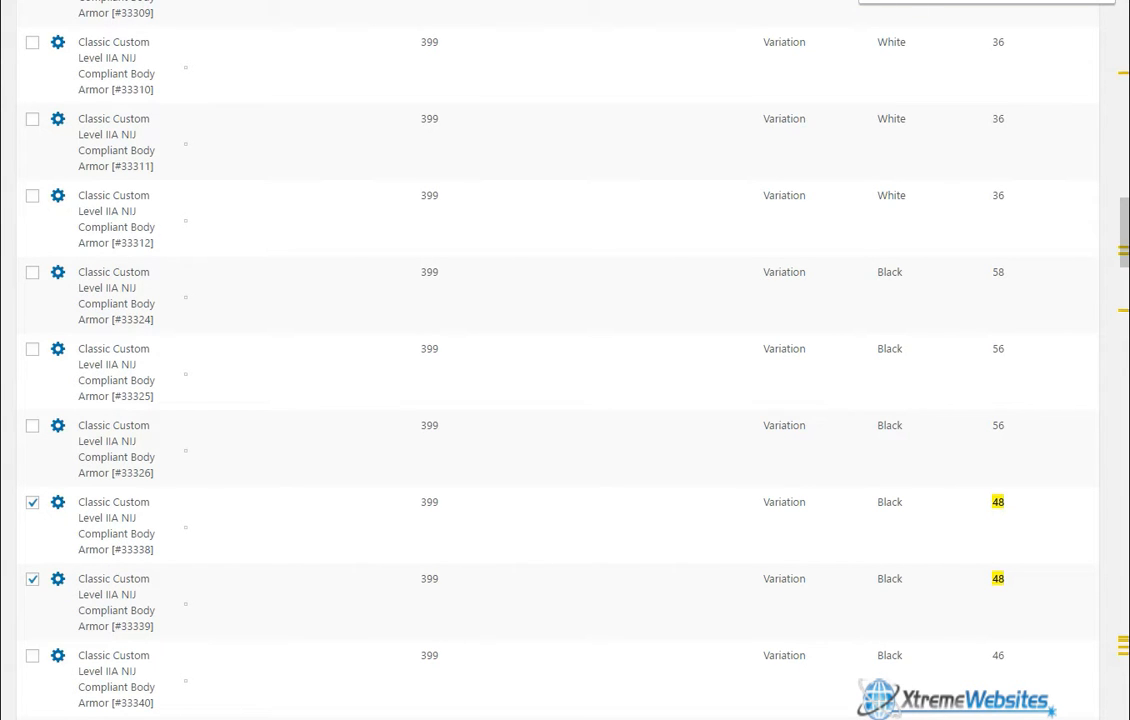
Search the product page for 50 and mark the three Black and three White size 50 variations.
text(50)
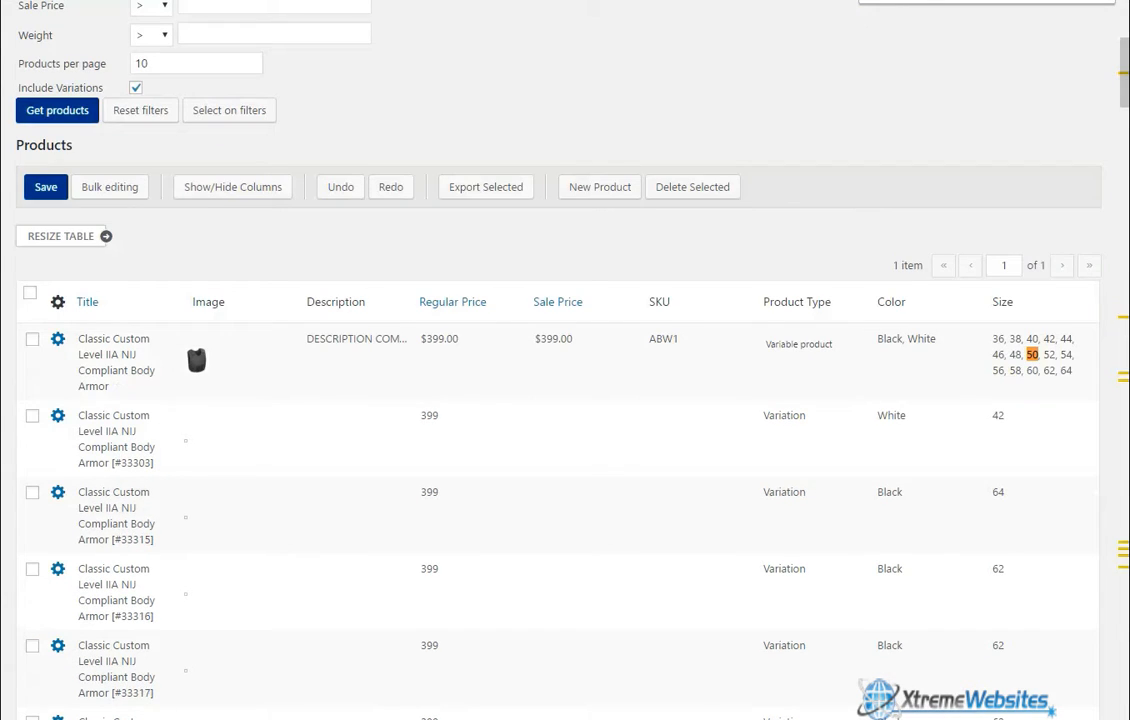
drag(1125, 64, 1127, 324)
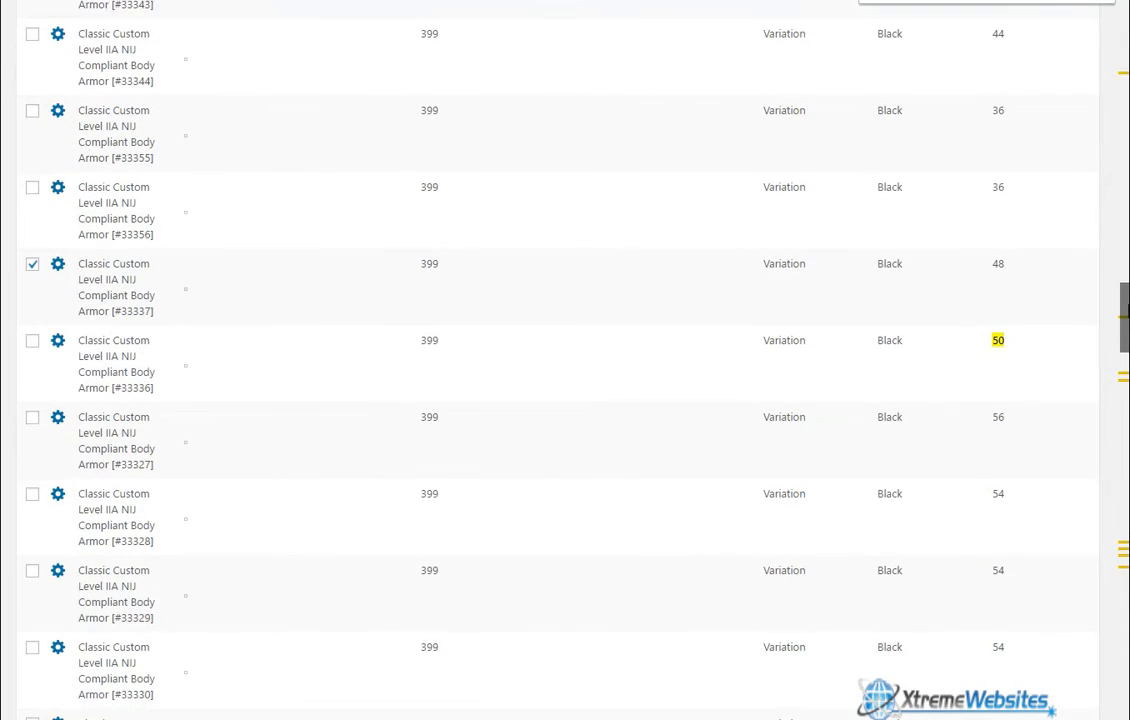
click(32, 343)
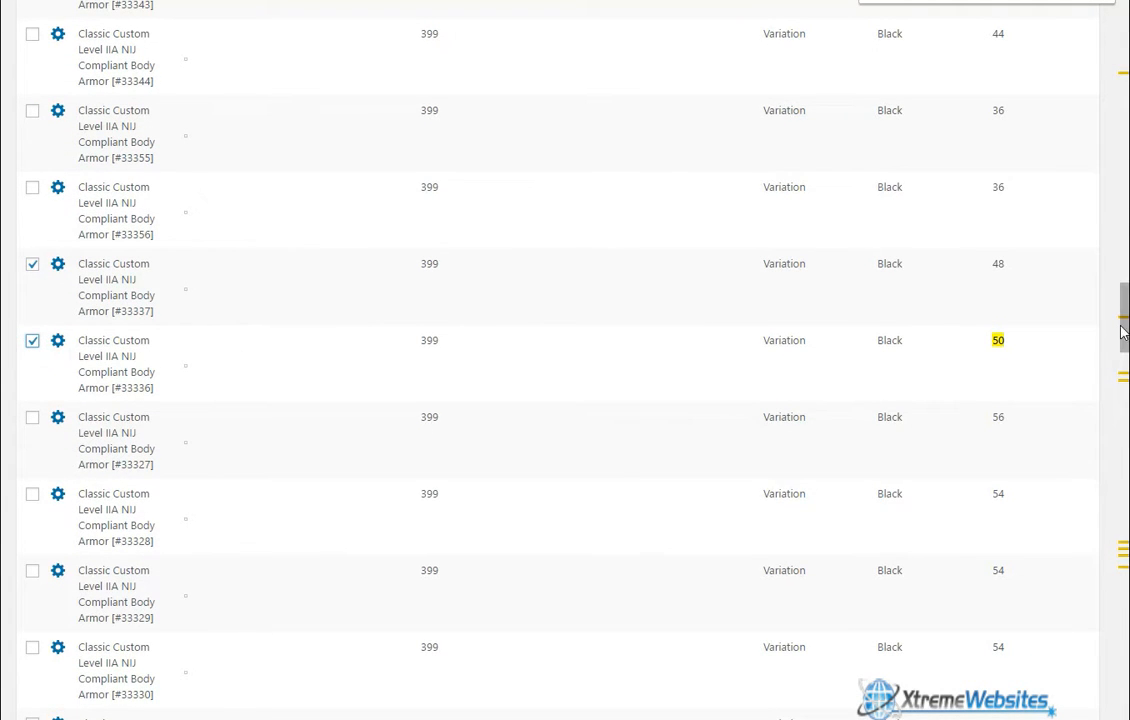
drag(1124, 322, 1122, 400)
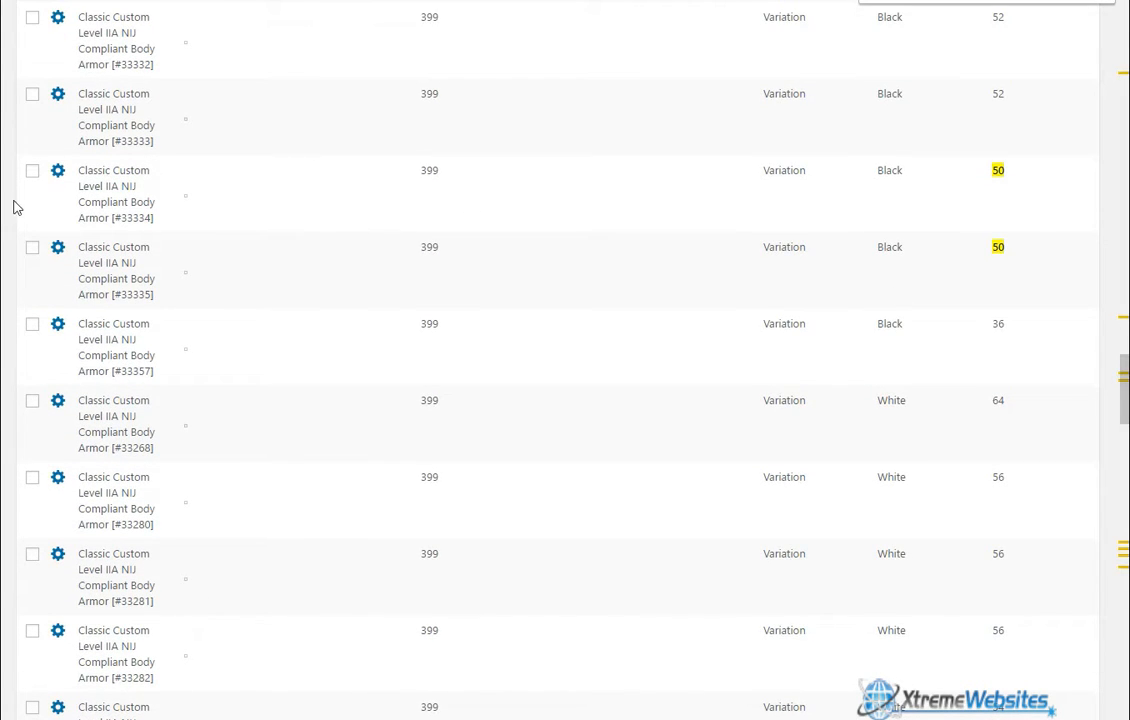
click(32, 170)
click(32, 250)
drag(1122, 387, 1105, 543)
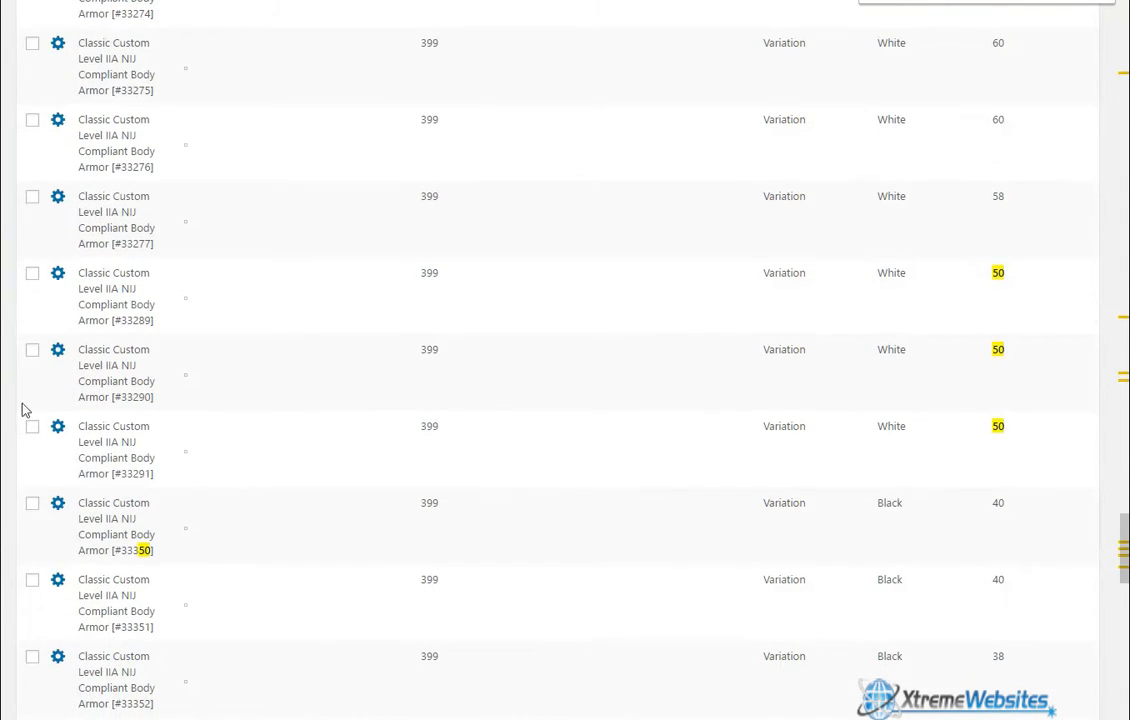
click(32, 427)
click(32, 350)
click(33, 274)
Open bulk editing for the marked variations, look through the stock and type options, and bring up the pricing options.
drag(1126, 547, 1122, 64)
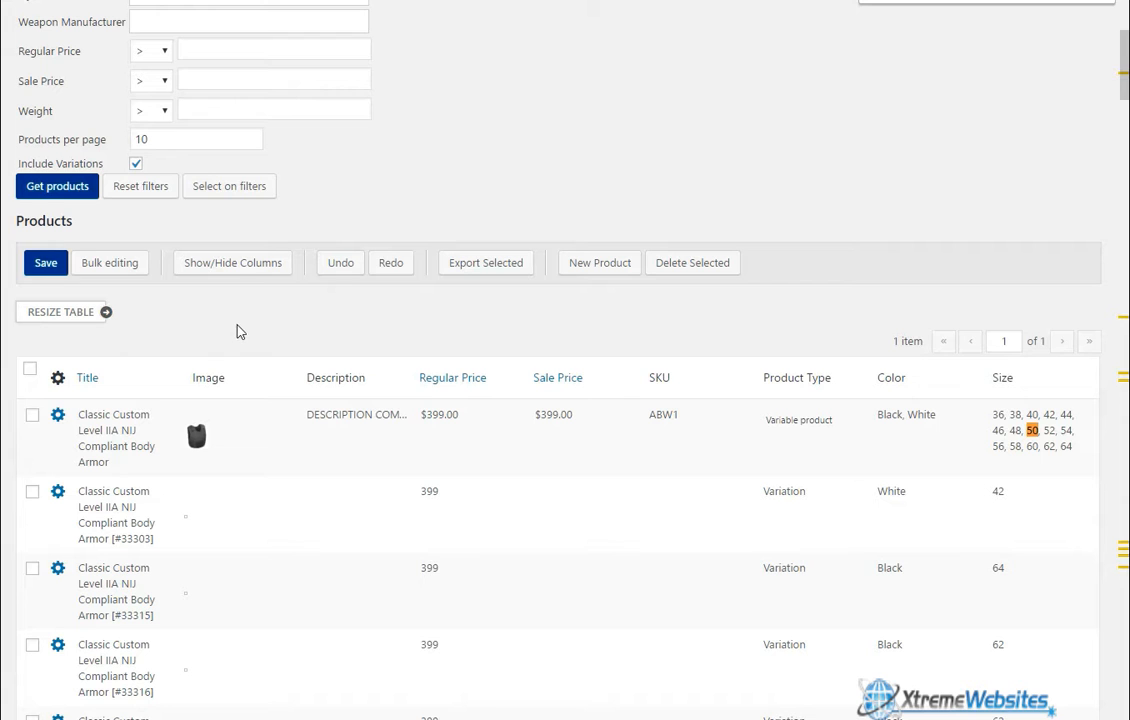
click(110, 266)
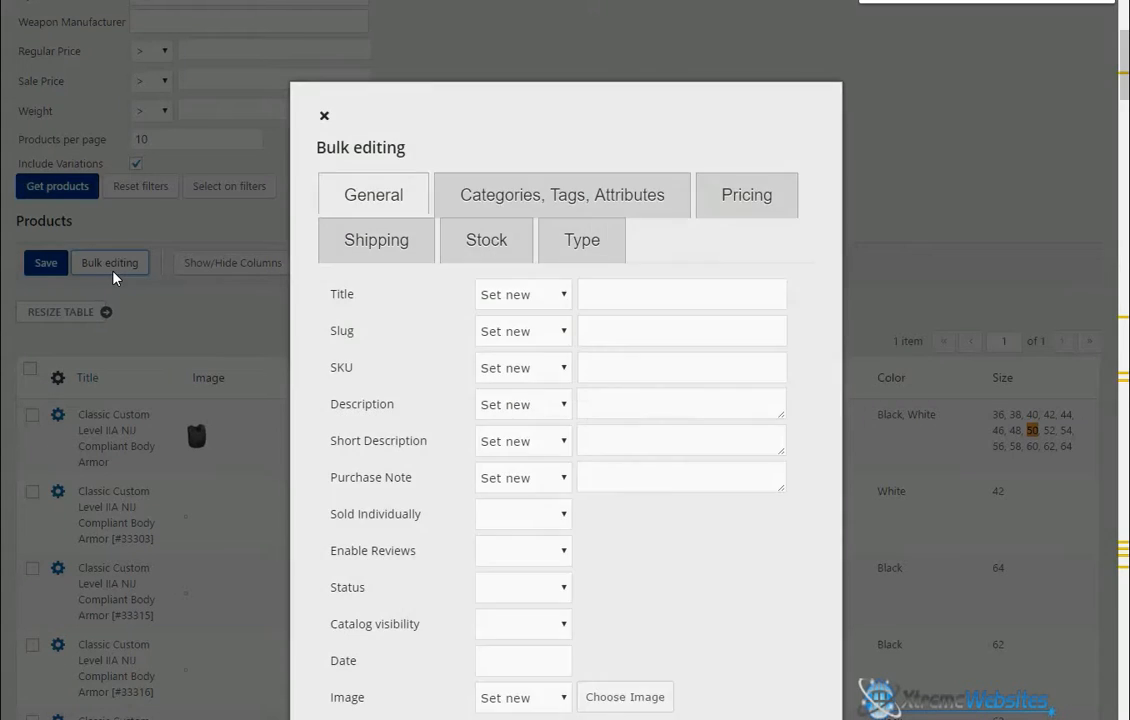
scroll(657, 306, down, 1)
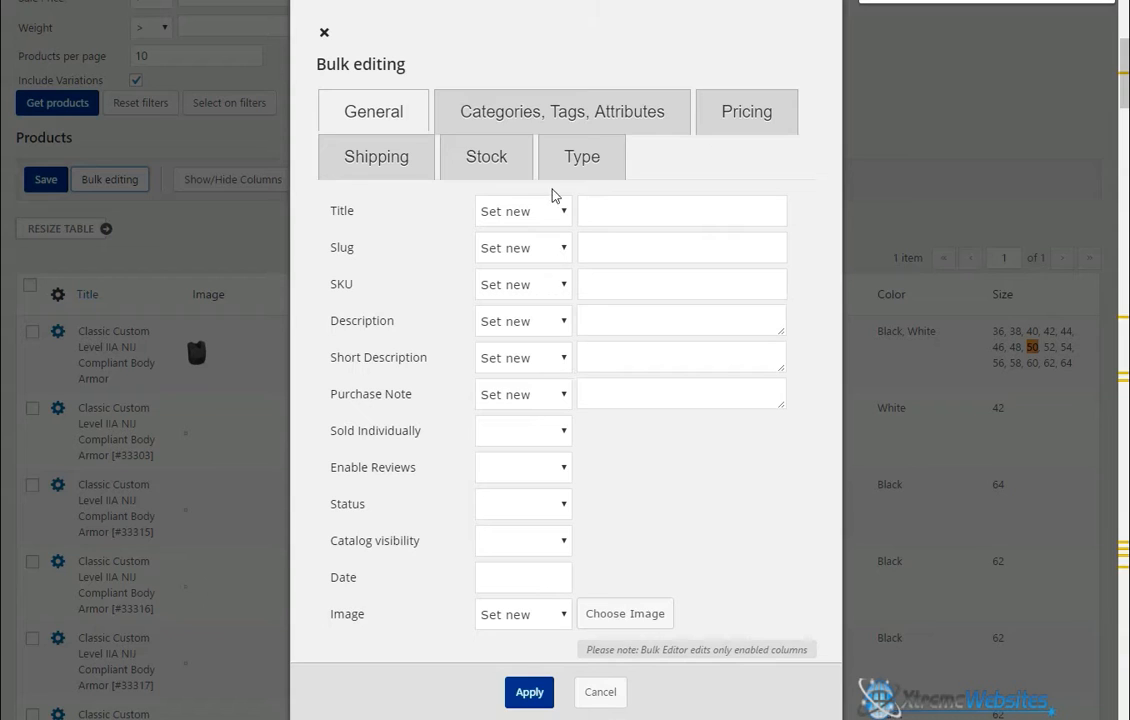
click(476, 135)
click(482, 159)
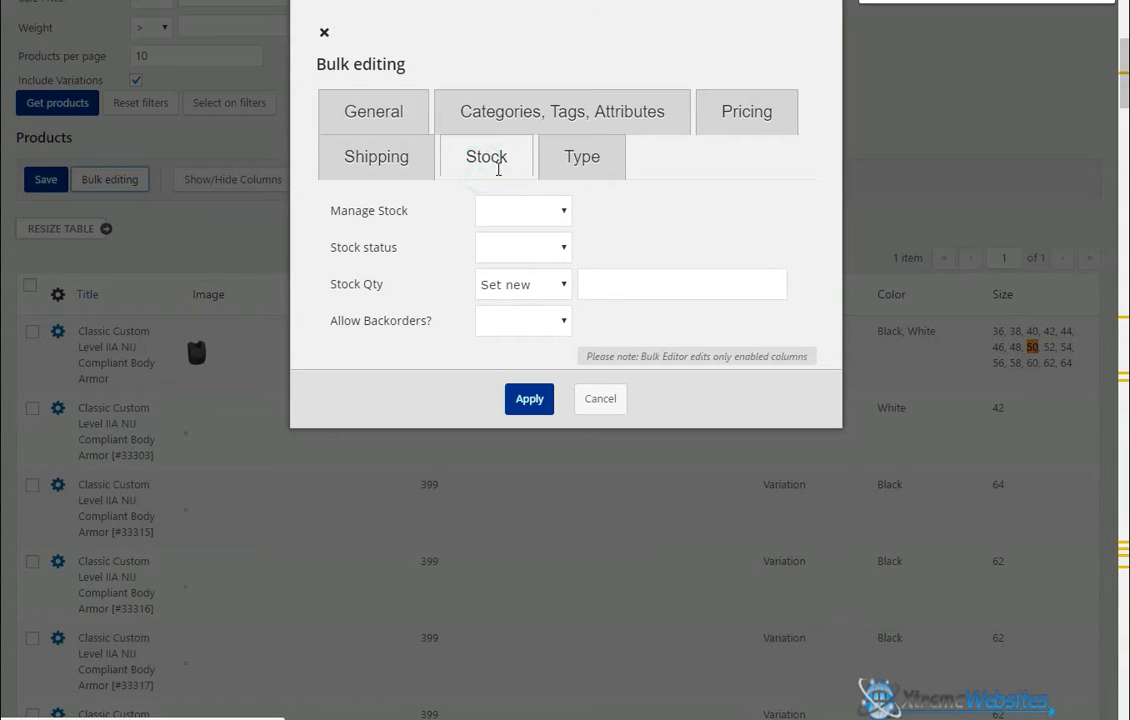
click(580, 157)
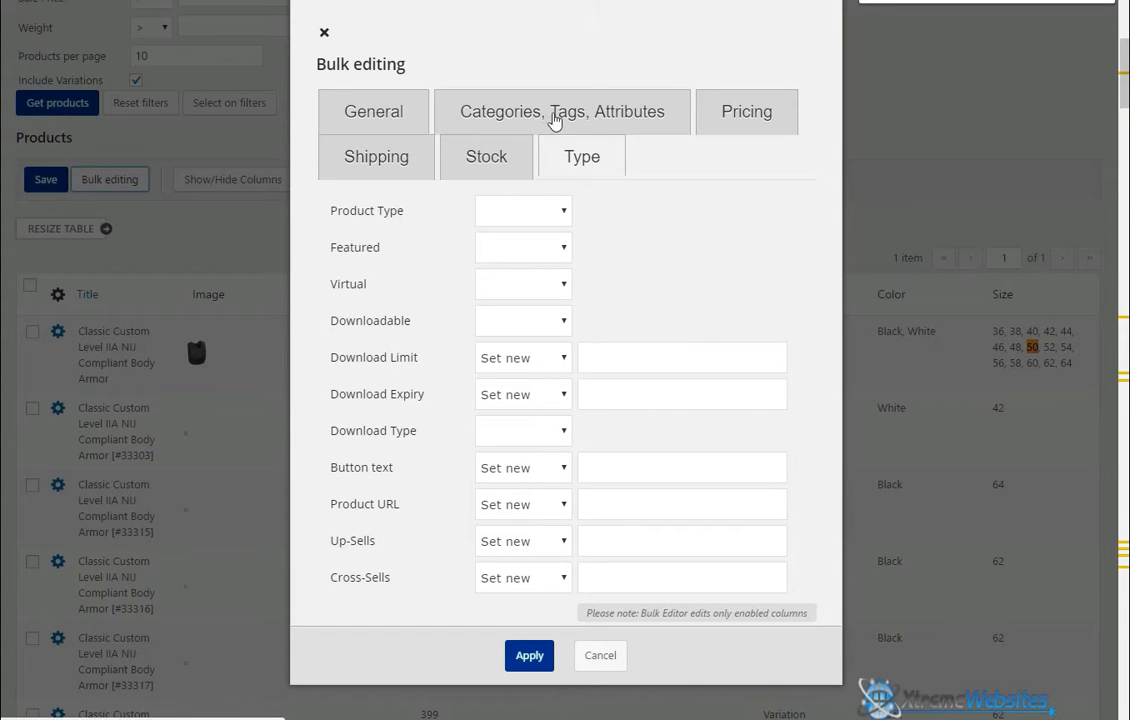
click(733, 113)
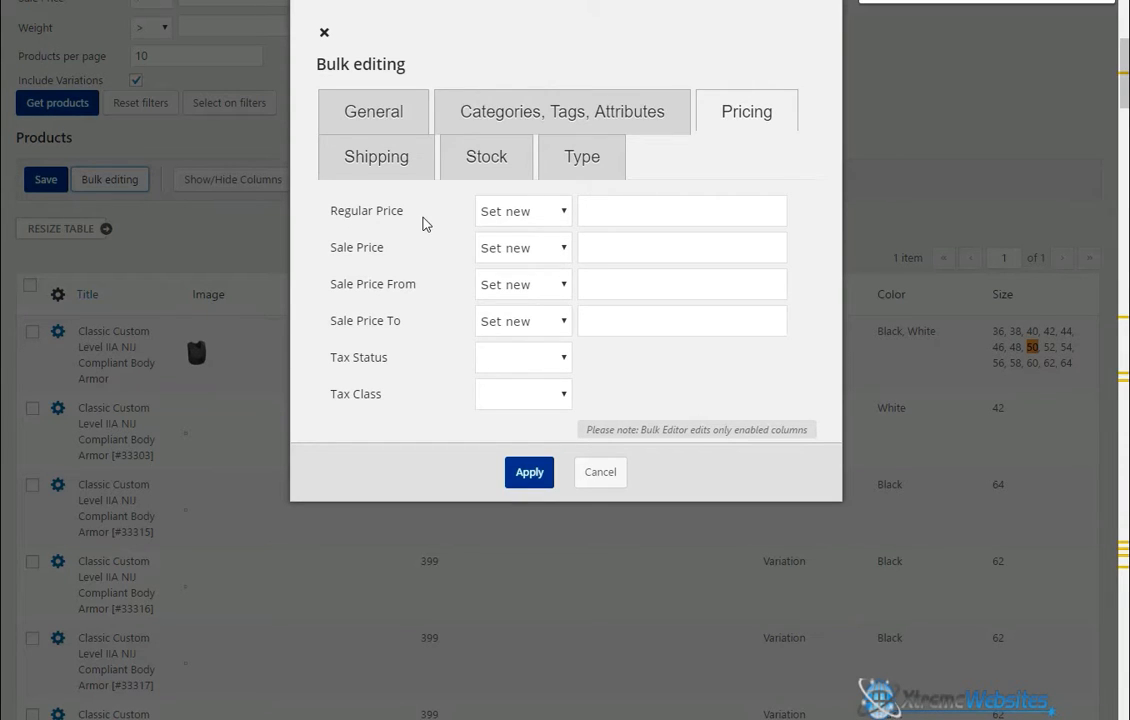
Set a new regular price of 439 for the marked size 48 and 50 variations, apply it and save the changes.
click(606, 212)
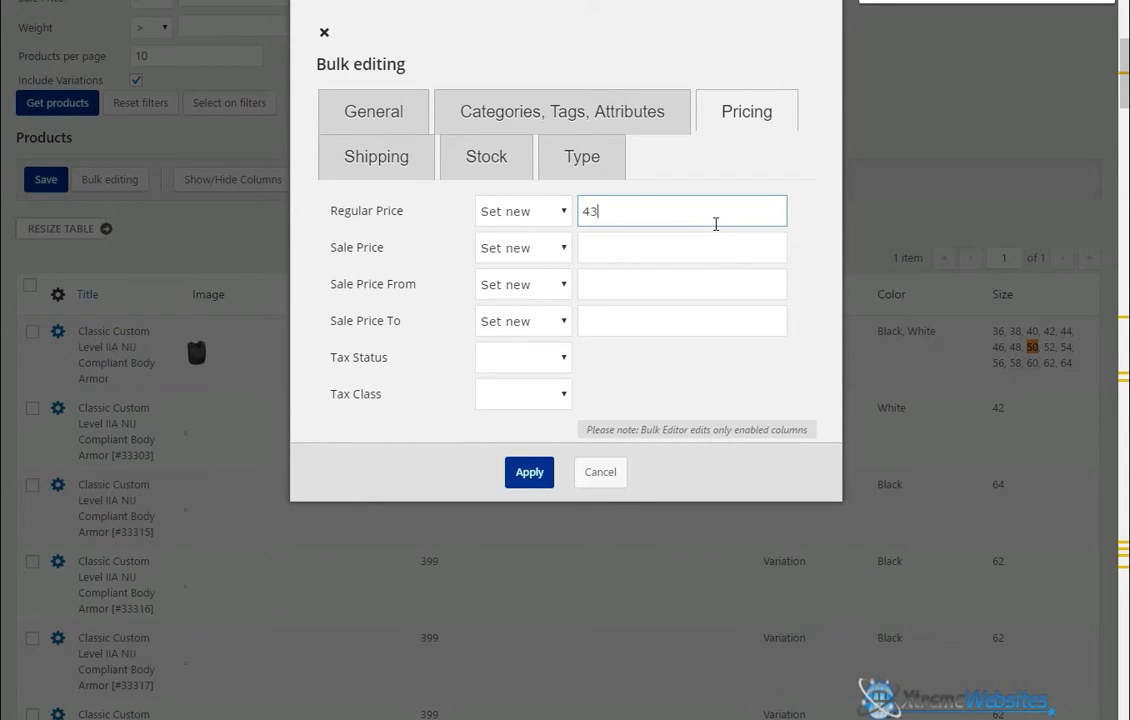
click(539, 480)
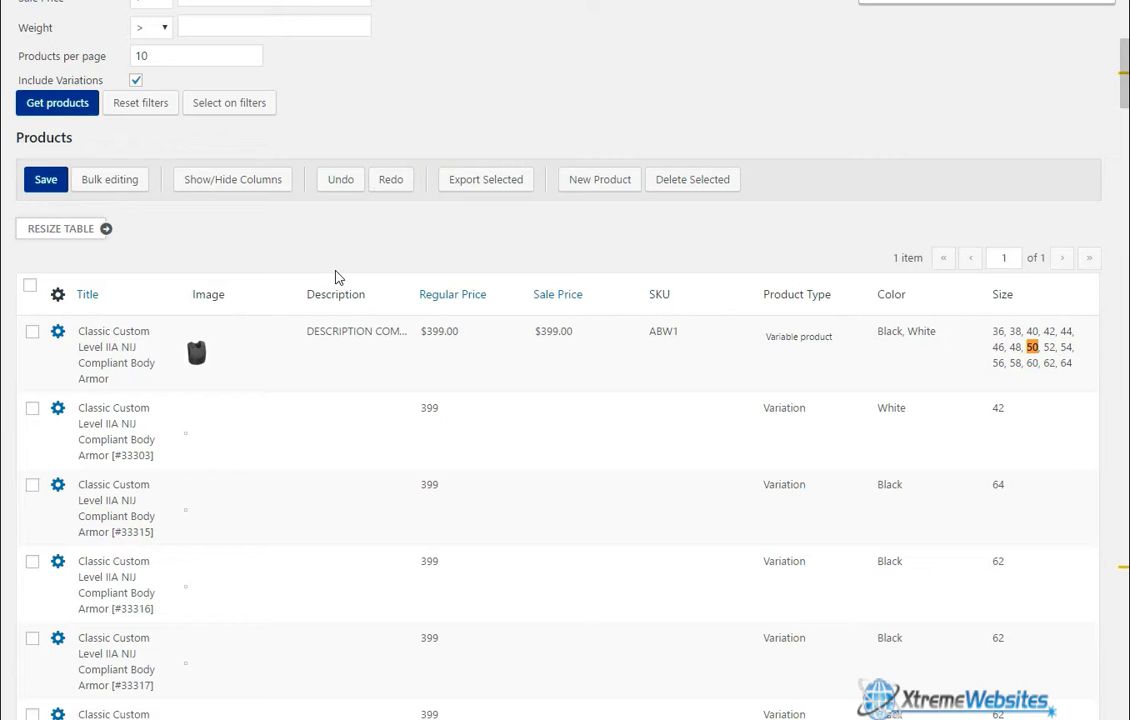
click(48, 190)
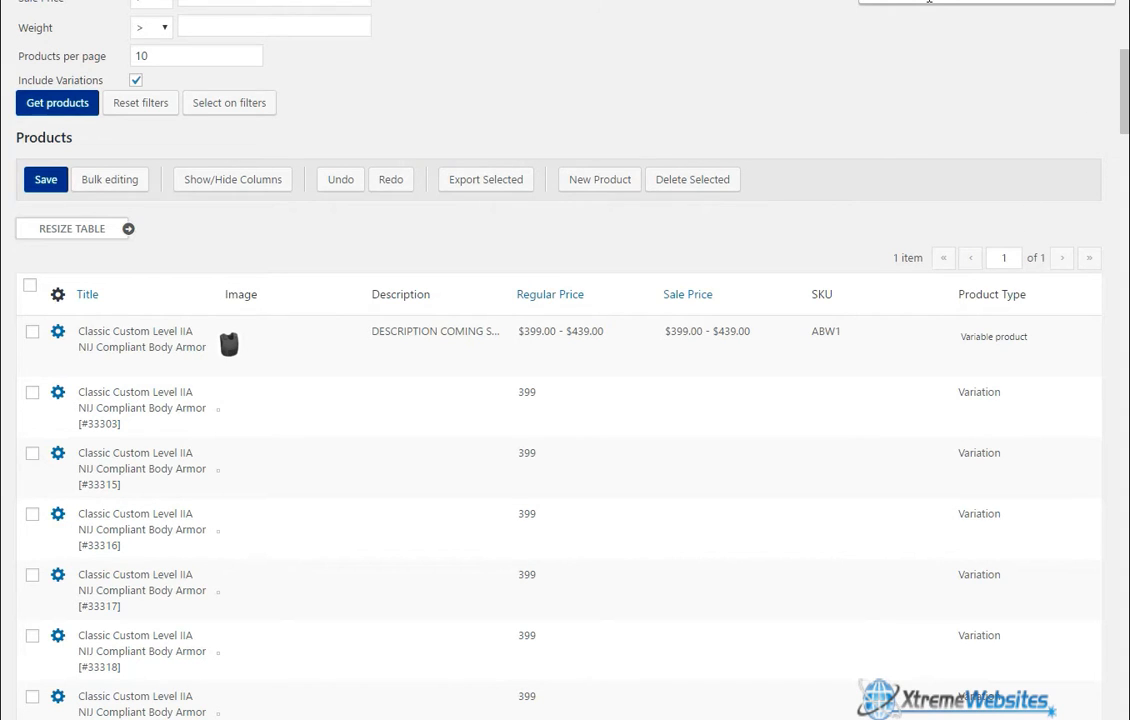
Search the product page for 50 and check the regular prices of the size 50 variations.
text(50)
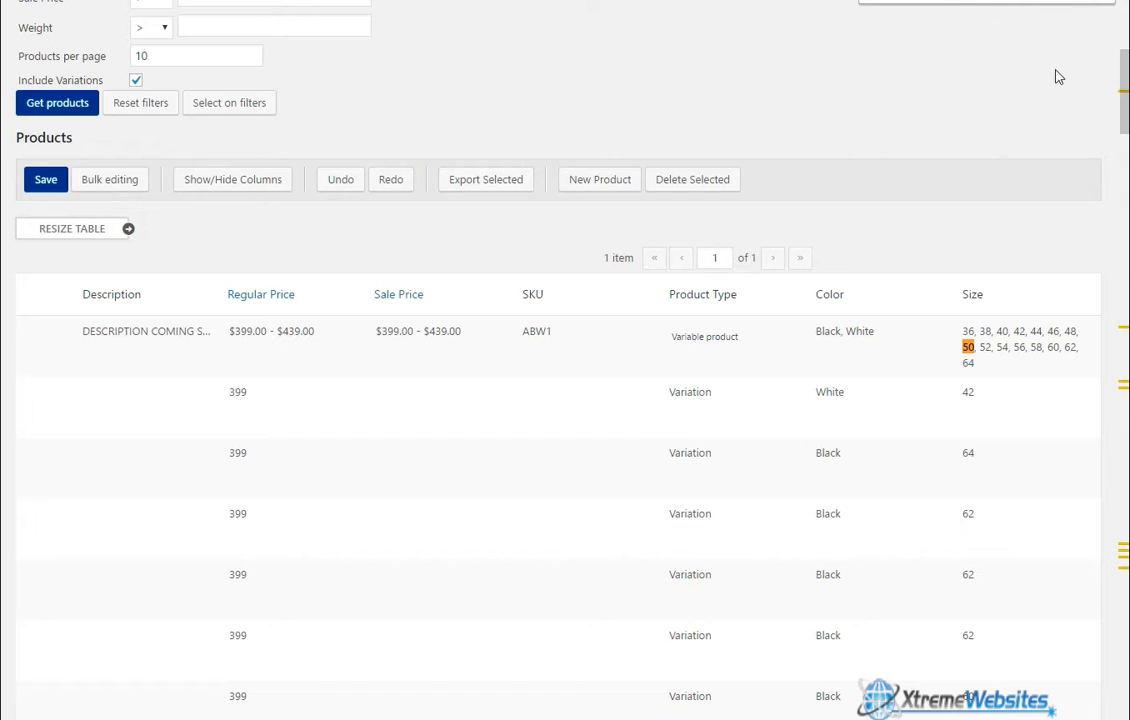
drag(1126, 70, 1120, 363)
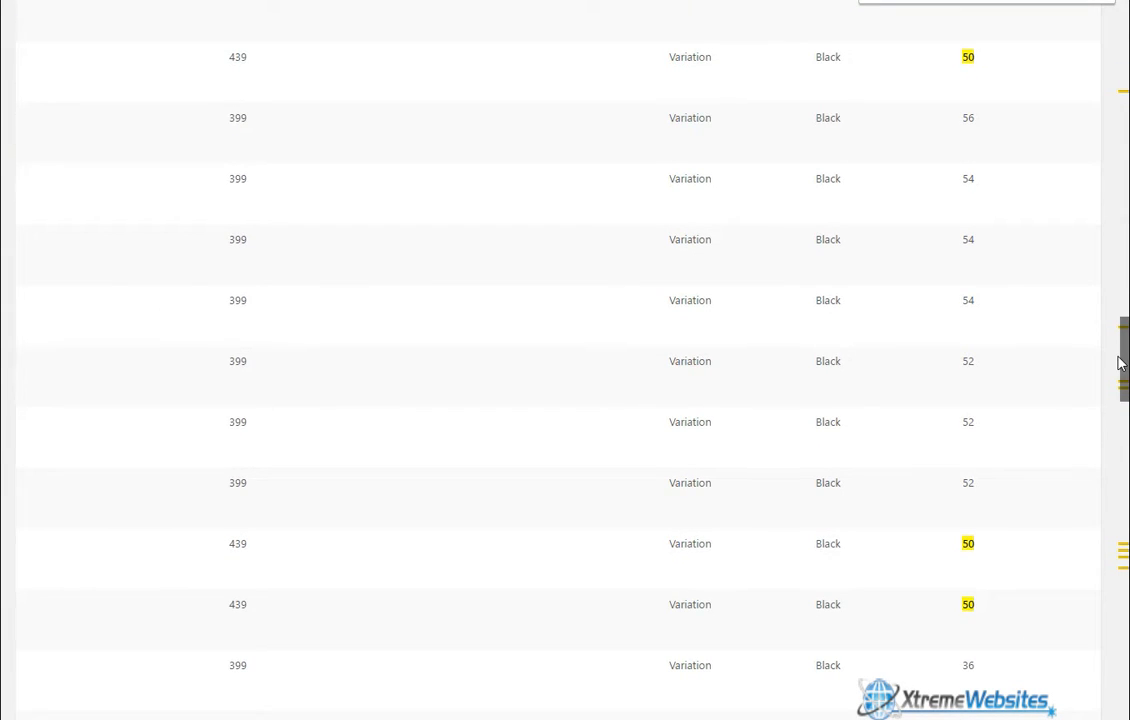
drag(1120, 363, 1125, 430)
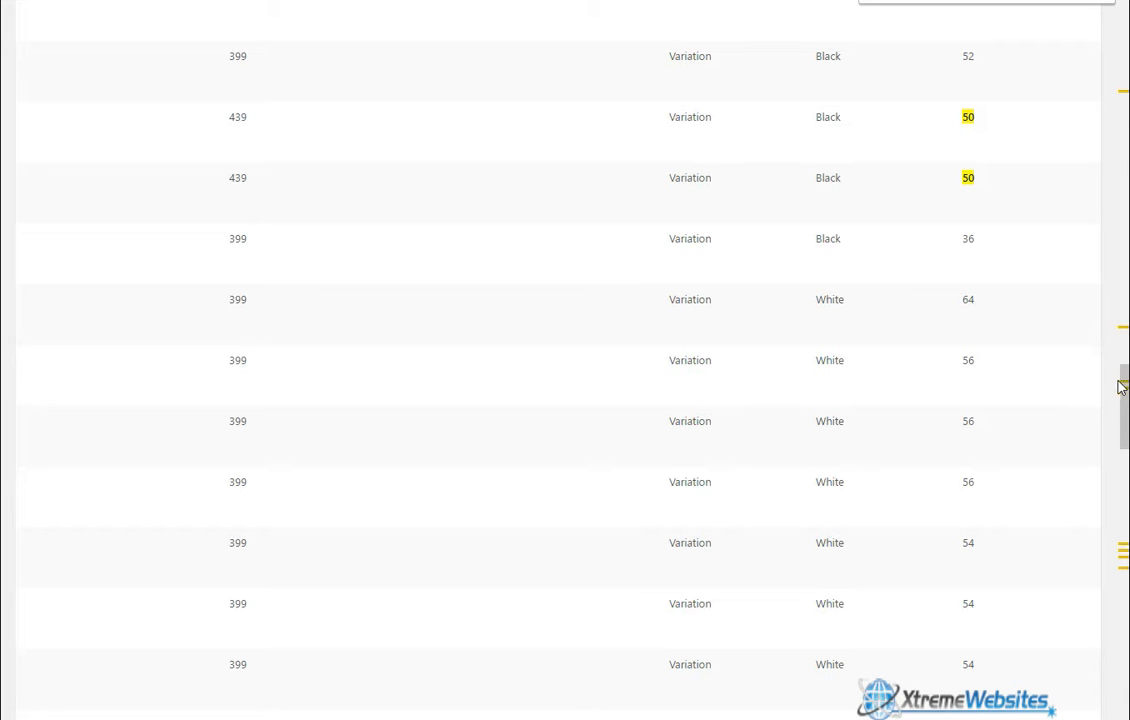
drag(1122, 388, 1127, 80)
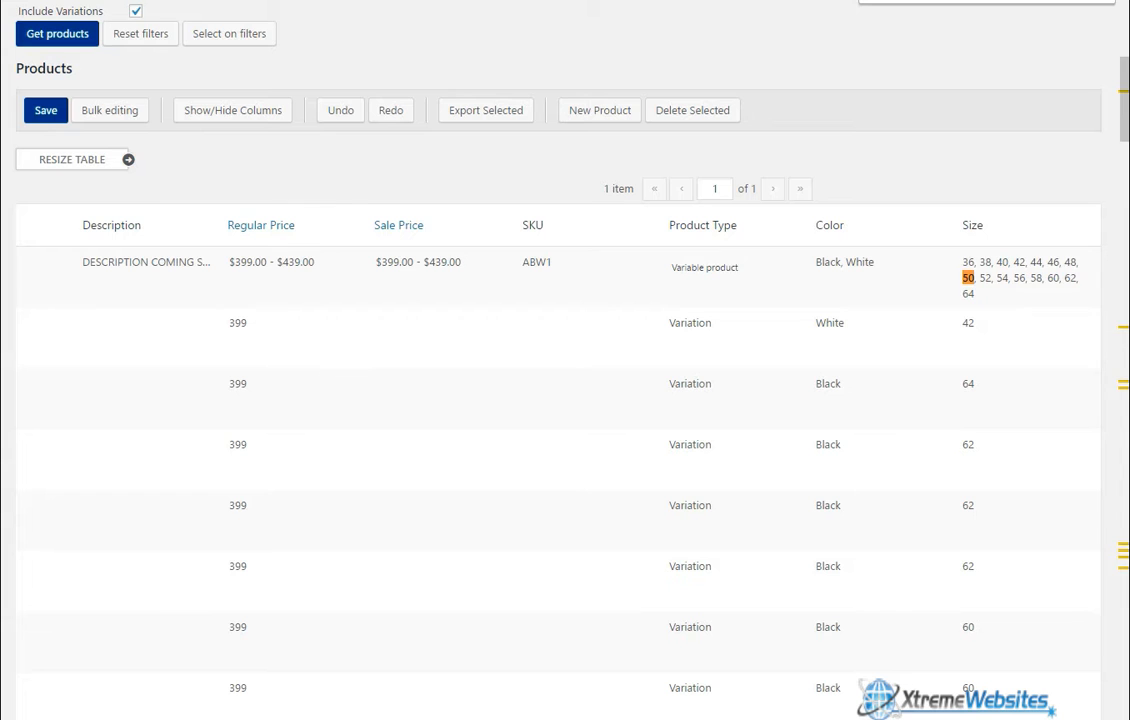
Search the product page for 52 and locate the matching size 52 variations.
click(370, 1)
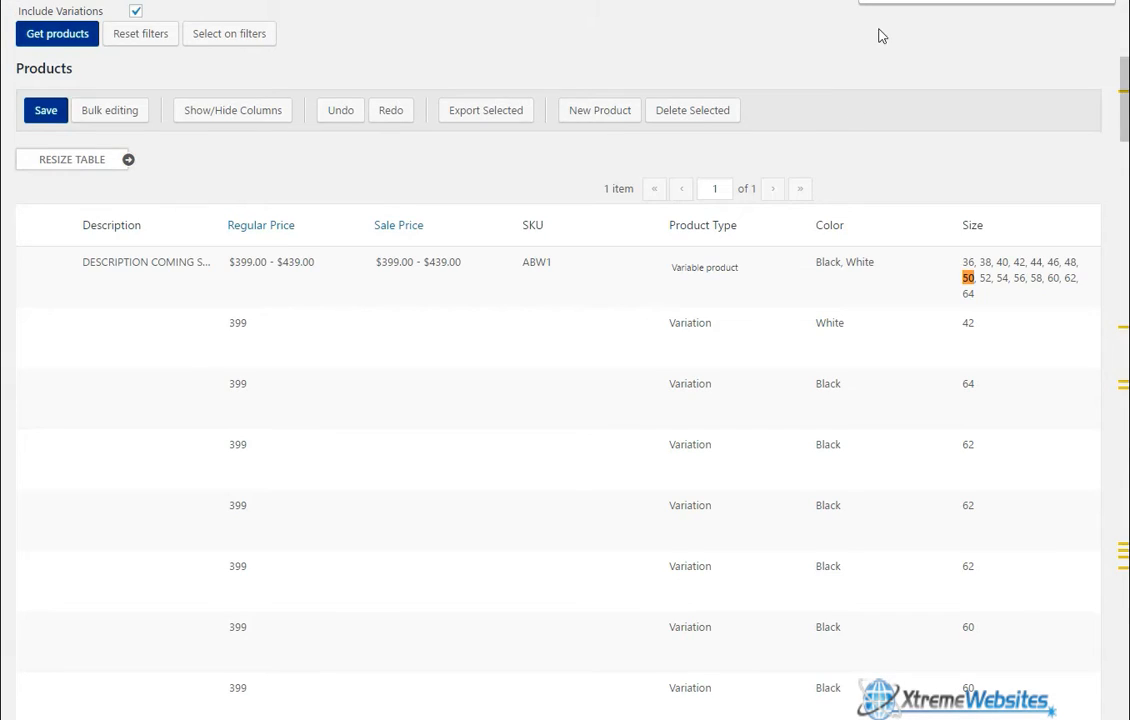
scroll(953, 409, down, 15)
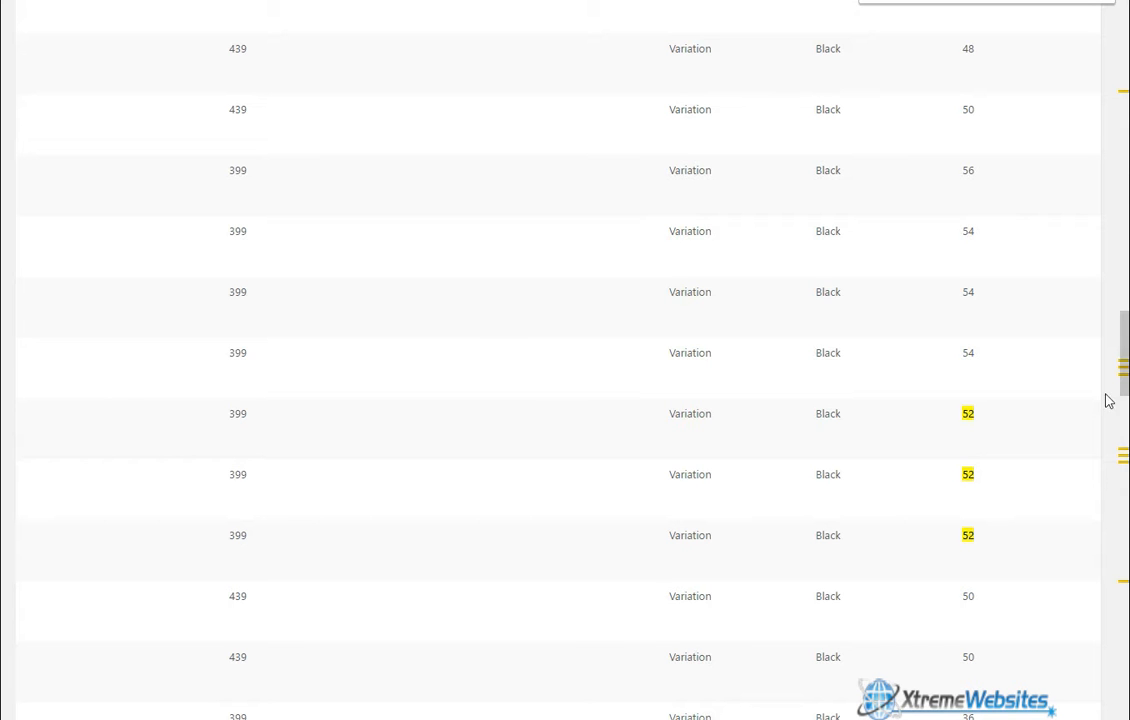
drag(1123, 366, 1097, 126)
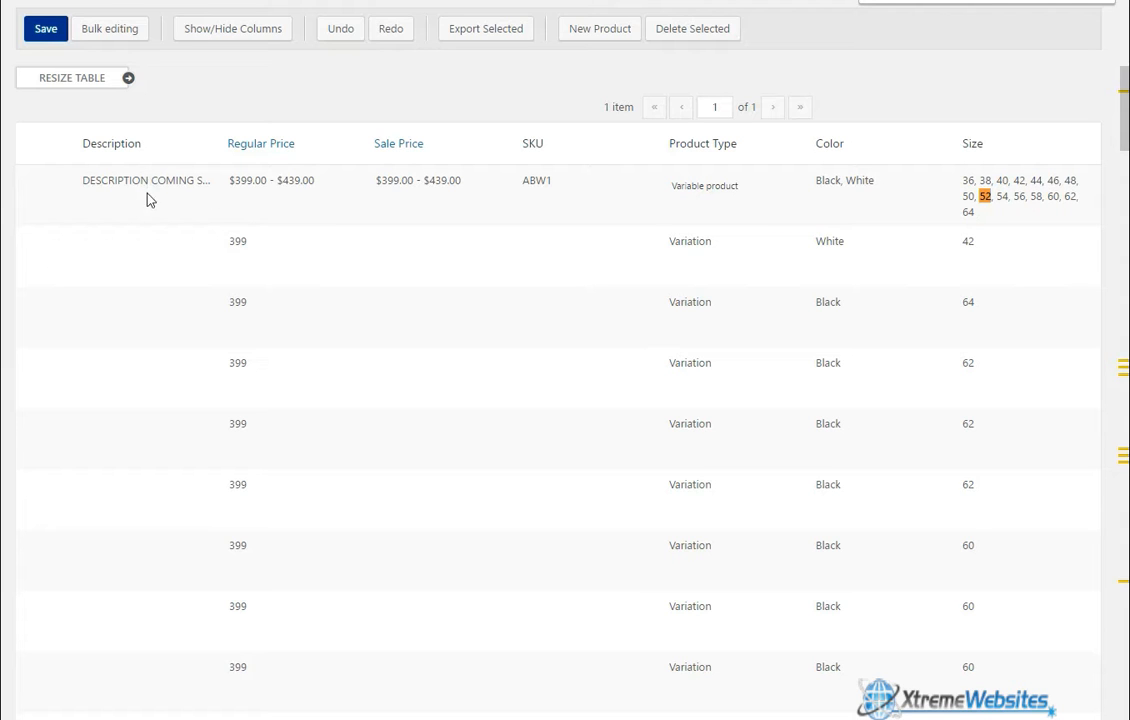
Hide the Image, Description and Product Type columns from the product table.
scroll(141, 300, up, 1)
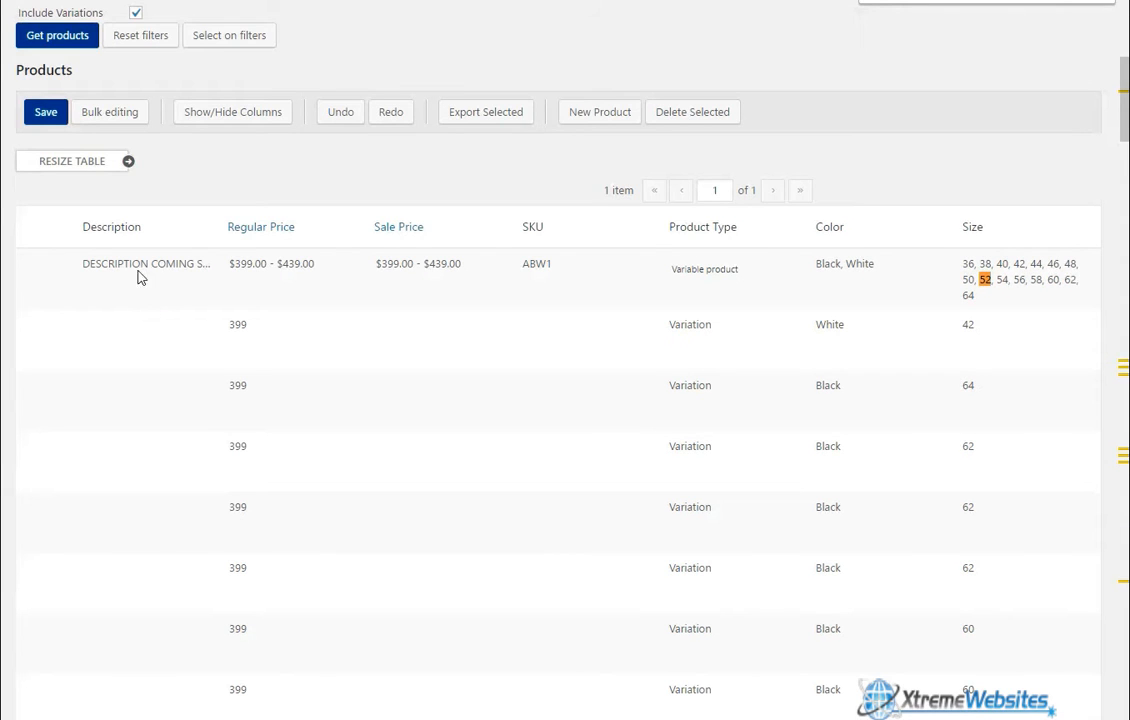
click(239, 124)
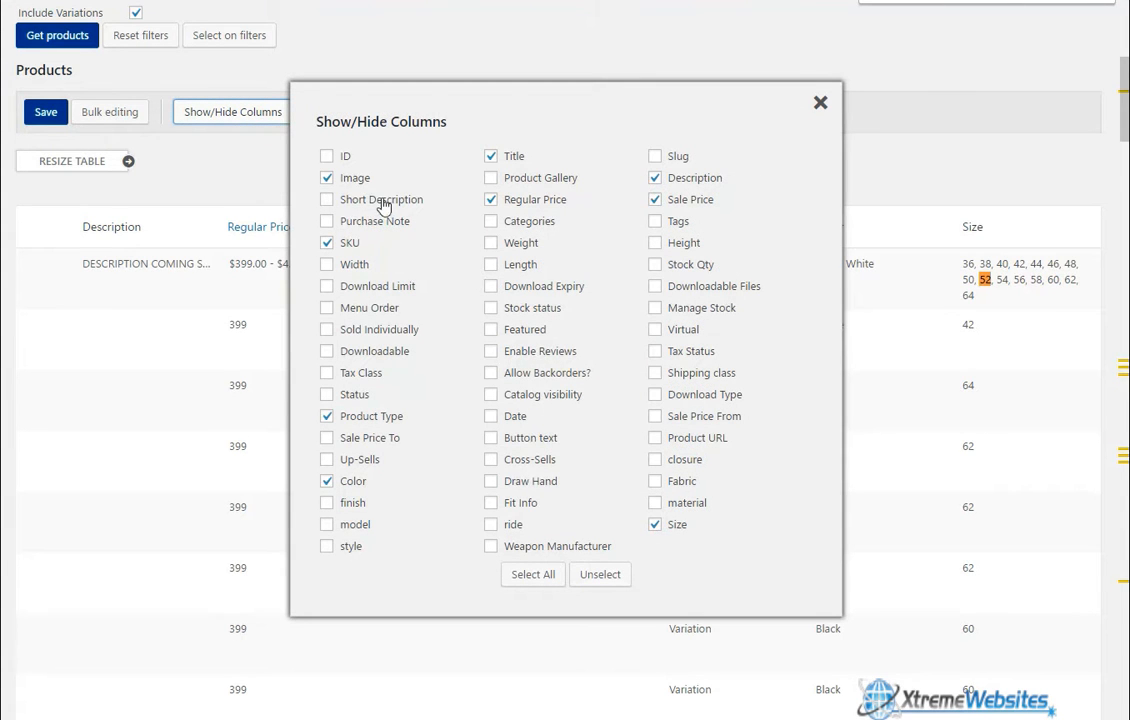
click(327, 178)
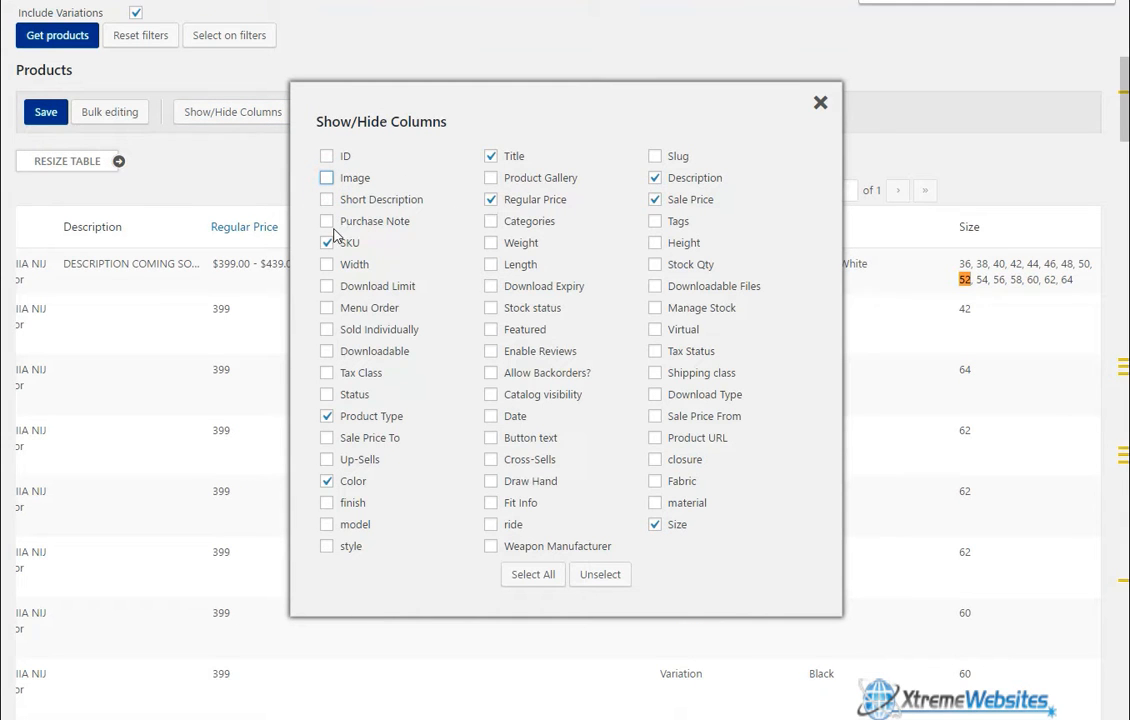
click(655, 178)
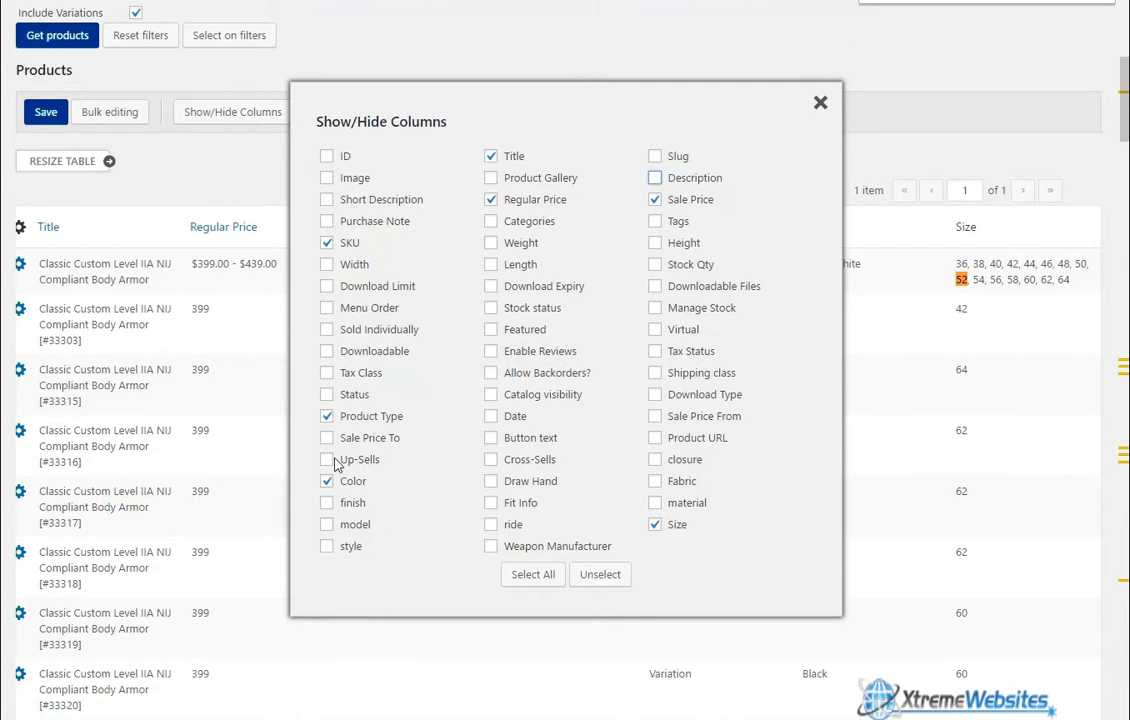
click(327, 417)
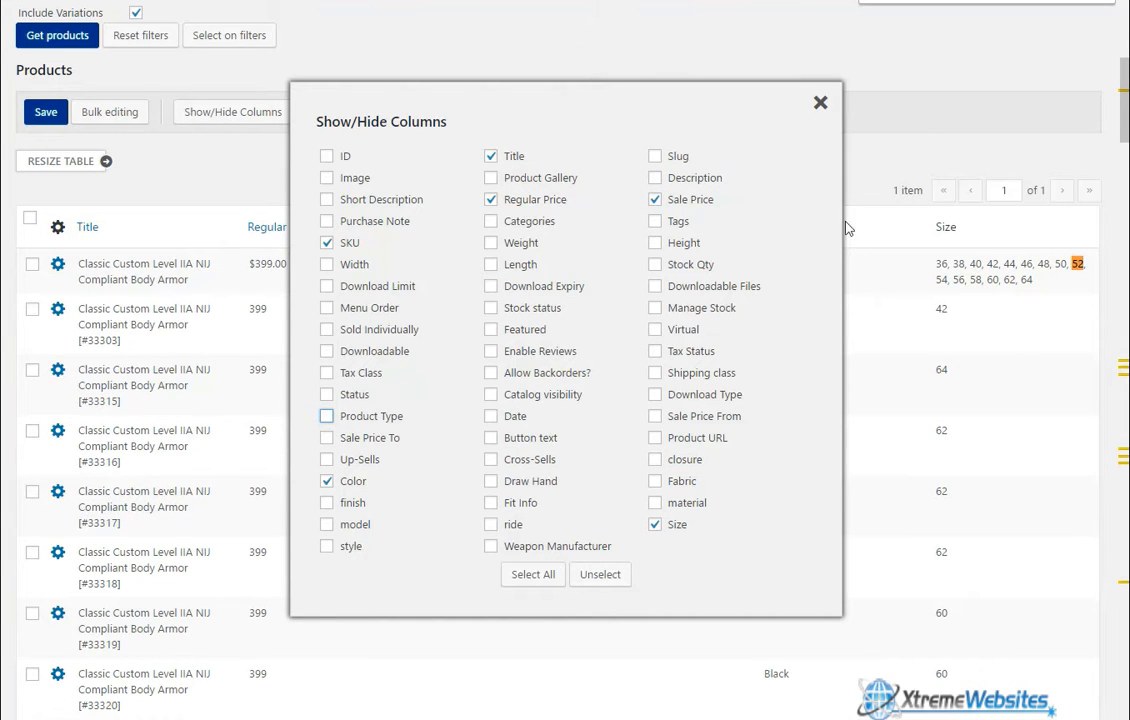
click(820, 102)
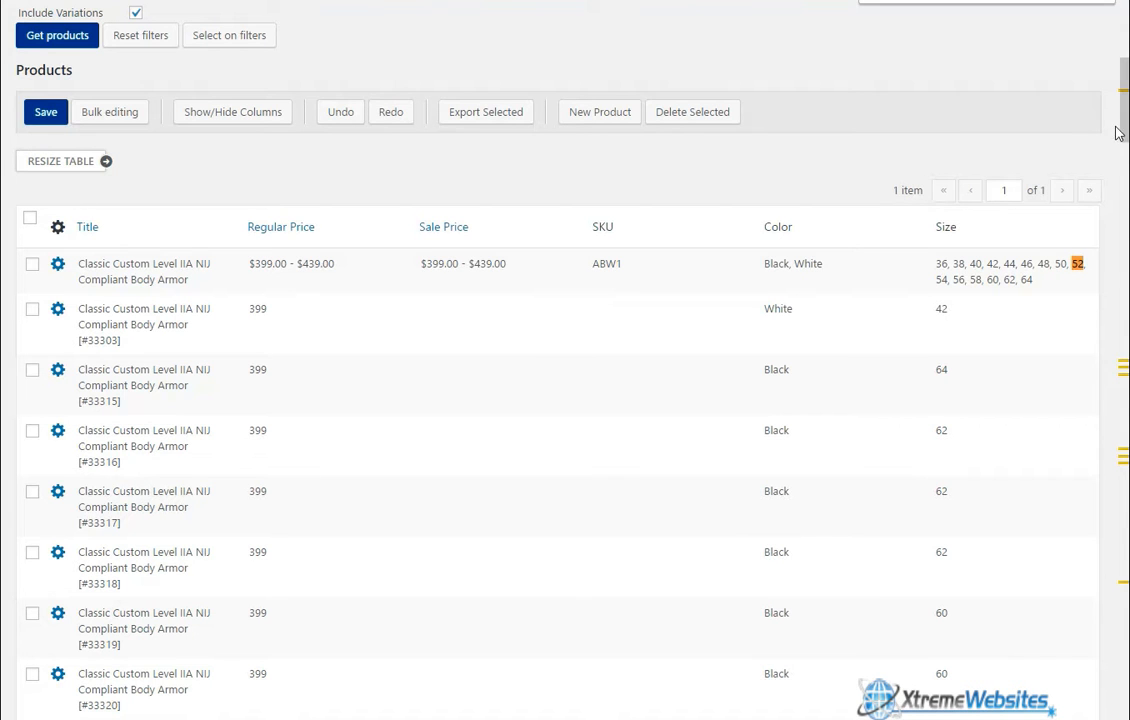
Mark the three Black and three White size 52 variations.
drag(1117, 127, 1122, 420)
click(32, 325)
click(32, 385)
click(32, 450)
drag(1123, 361, 1120, 470)
click(32, 386)
click(32, 447)
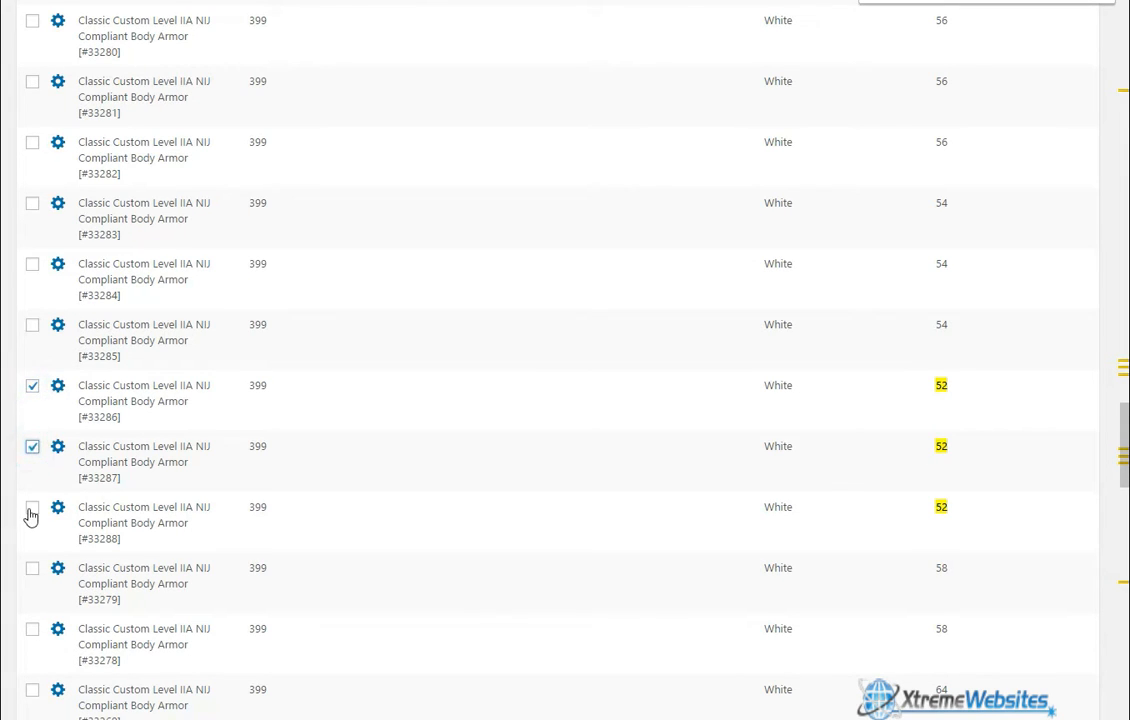
click(32, 508)
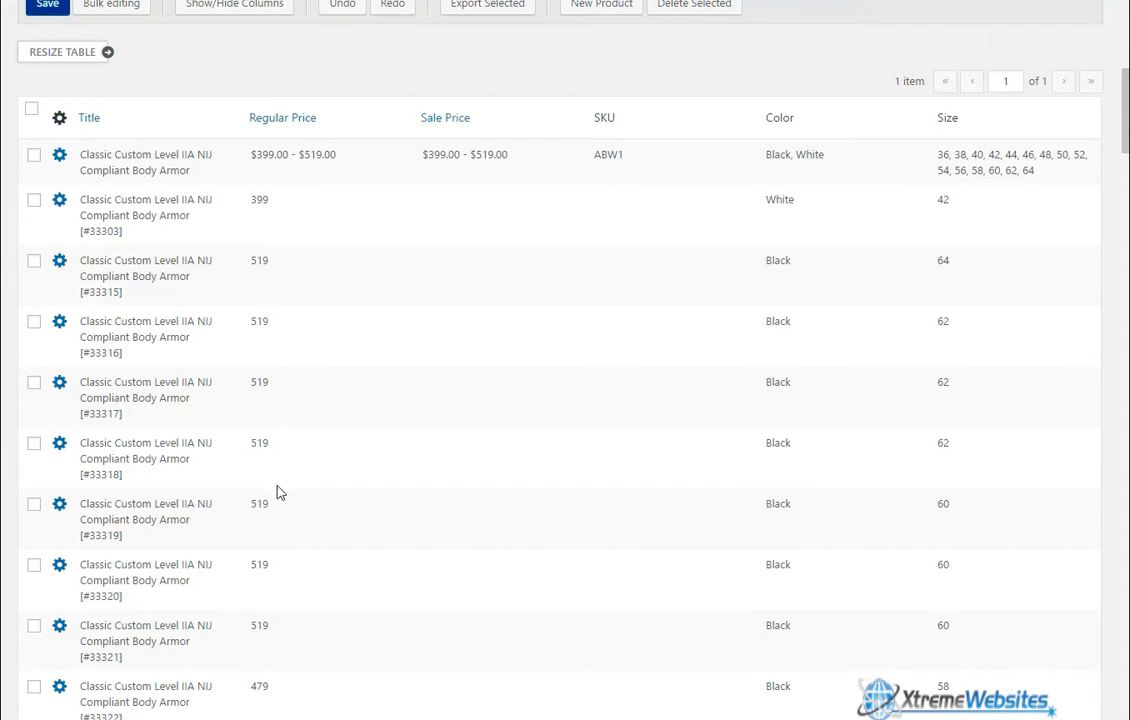
Look over the updated regular prices of the body armor variations.
scroll(280, 492, down, 2)
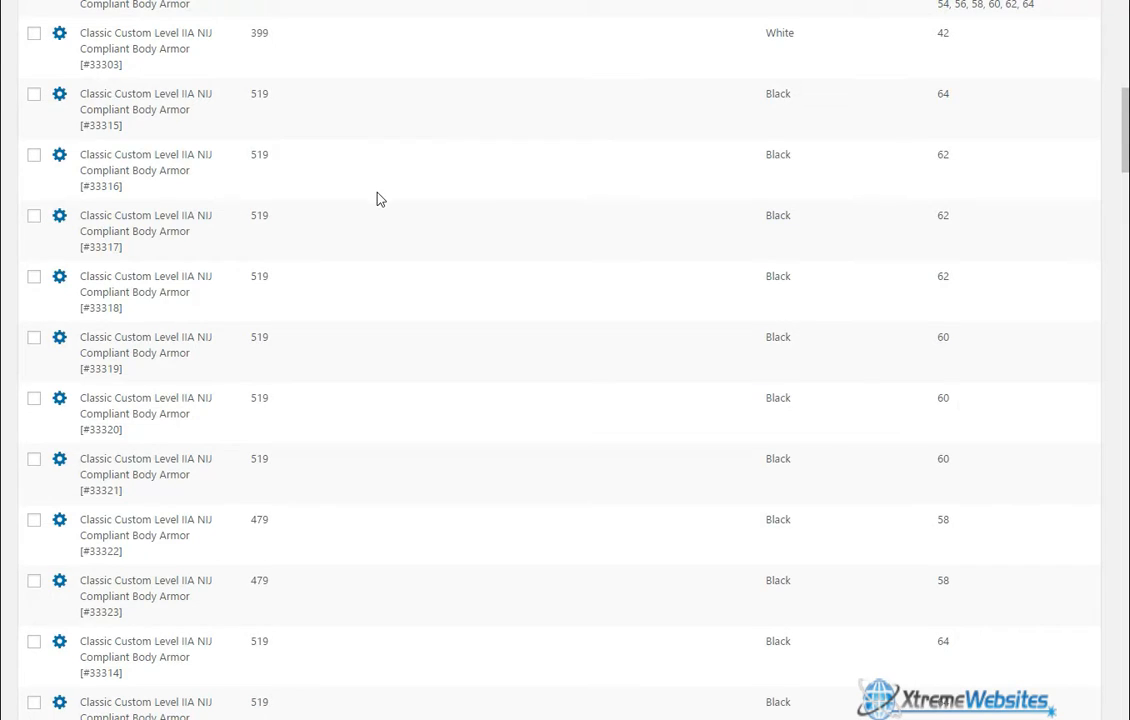
scroll(370, 240, up, 3)
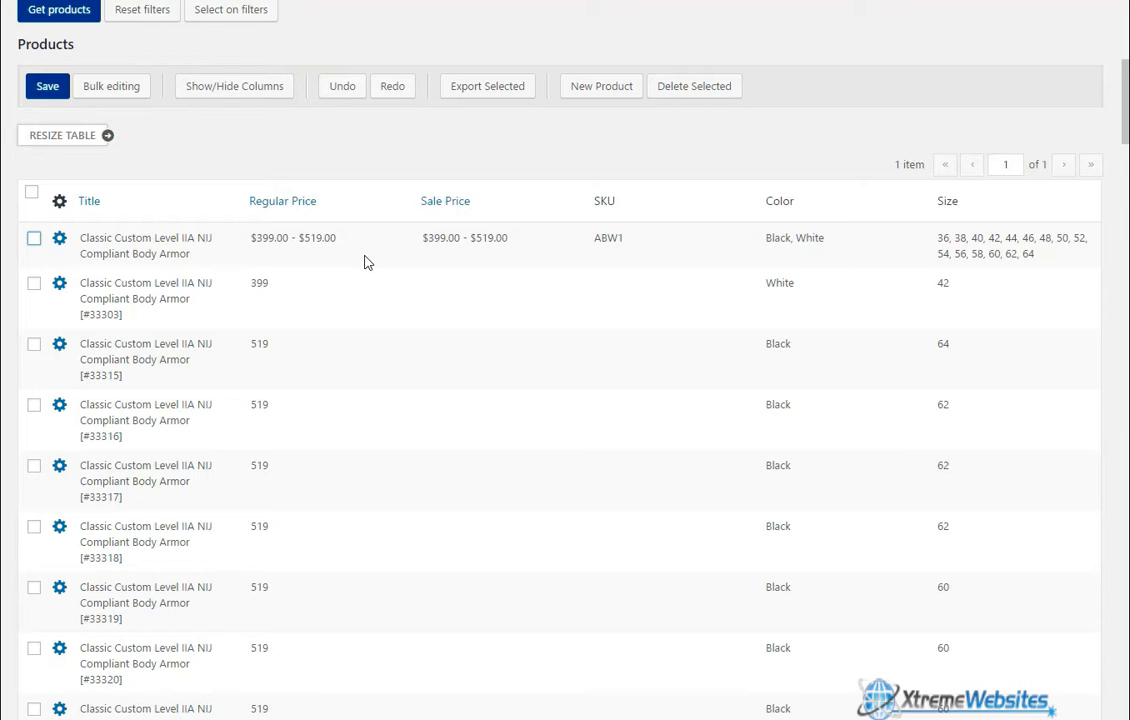
scroll(437, 333, up, 7)
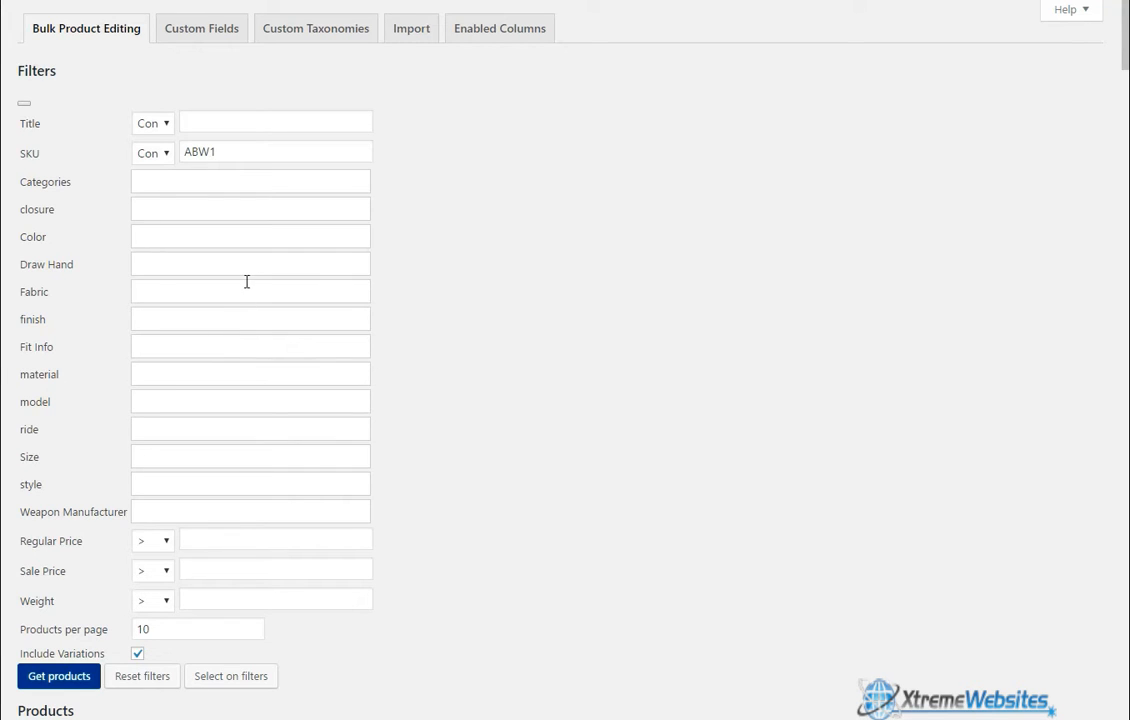
Add the Shirts category to the product filters and clear the SKU filter.
click(149, 185)
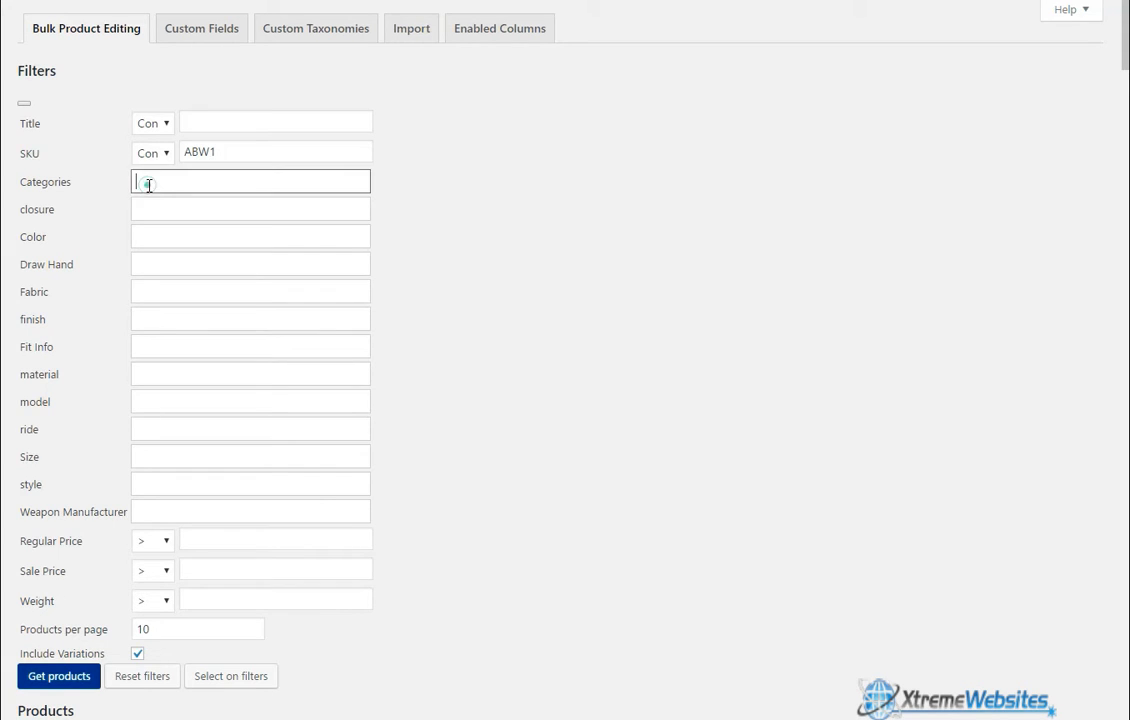
text(shi)
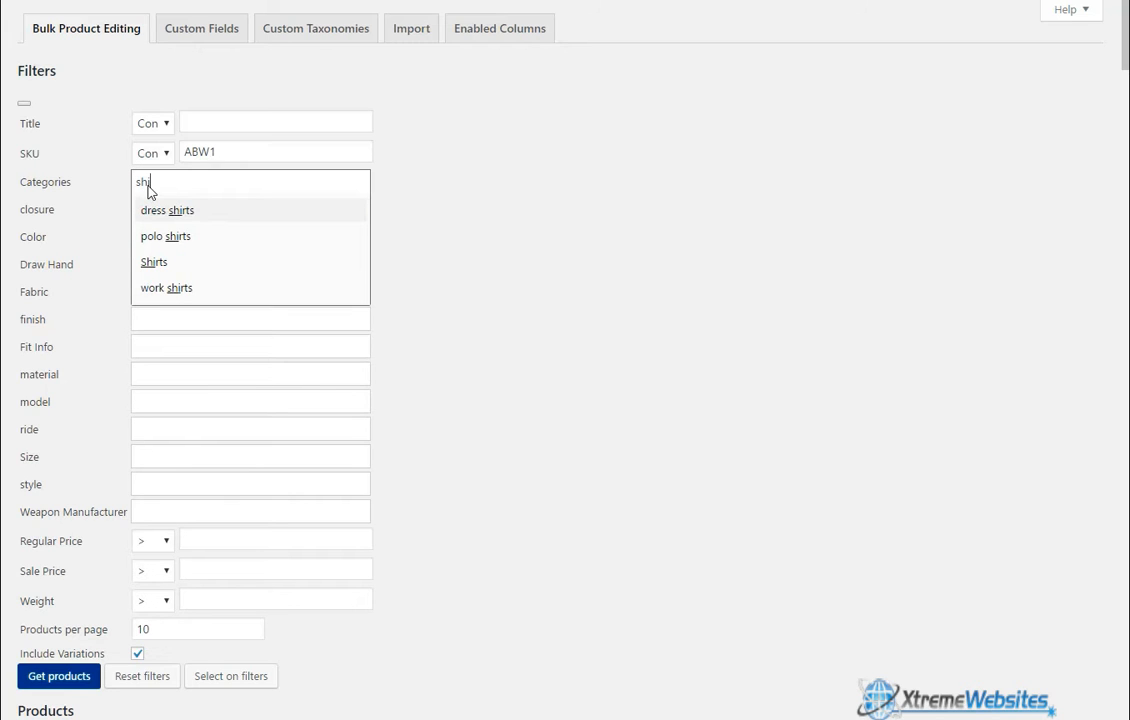
click(152, 261)
click(198, 151)
double_click(198, 151)
key(BackSpace)
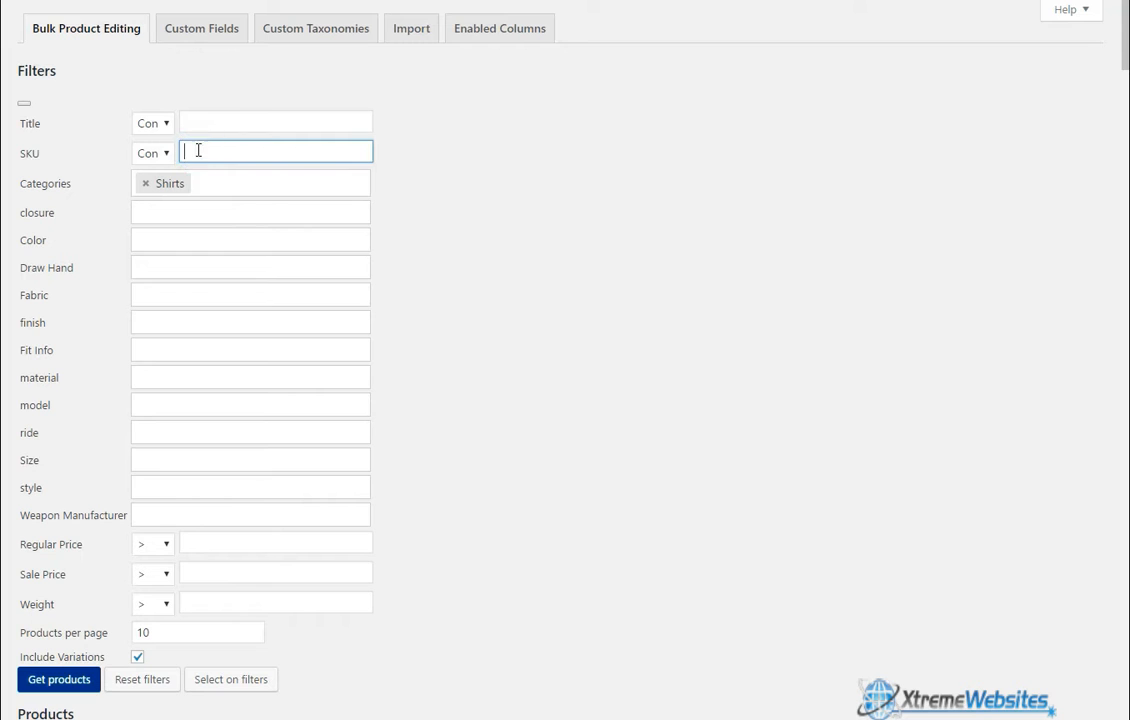
Exclude variations from the filter and retrieve the matching shirt products.
scroll(113, 438, down, 1)
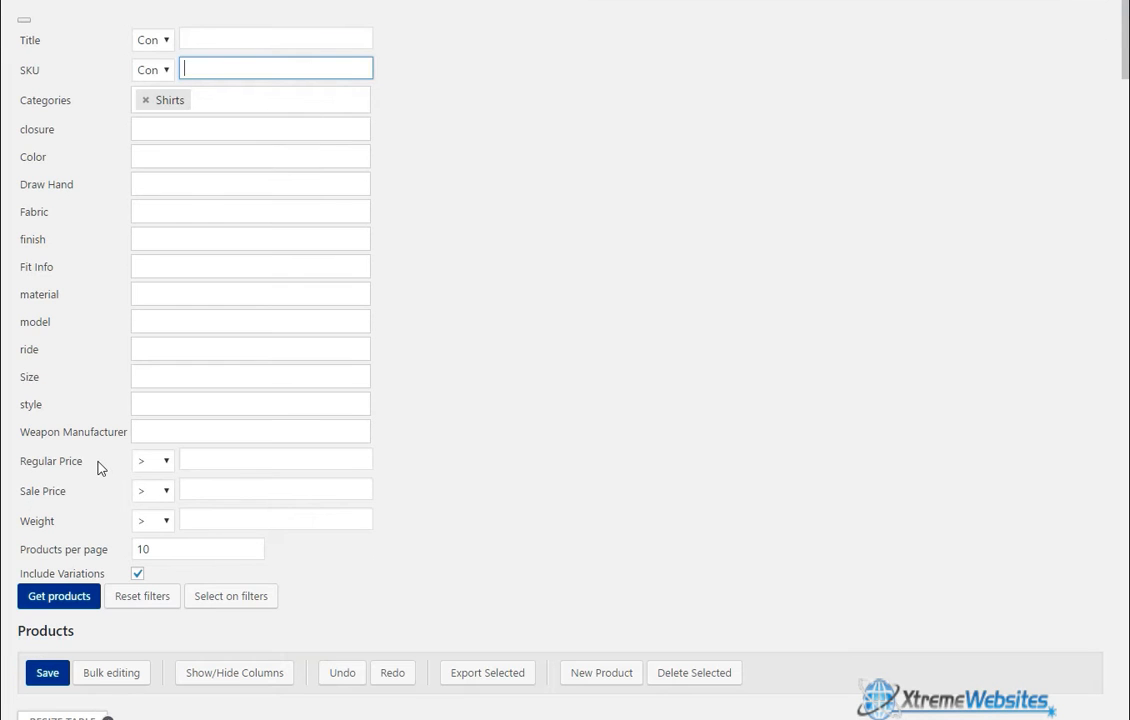
click(134, 575)
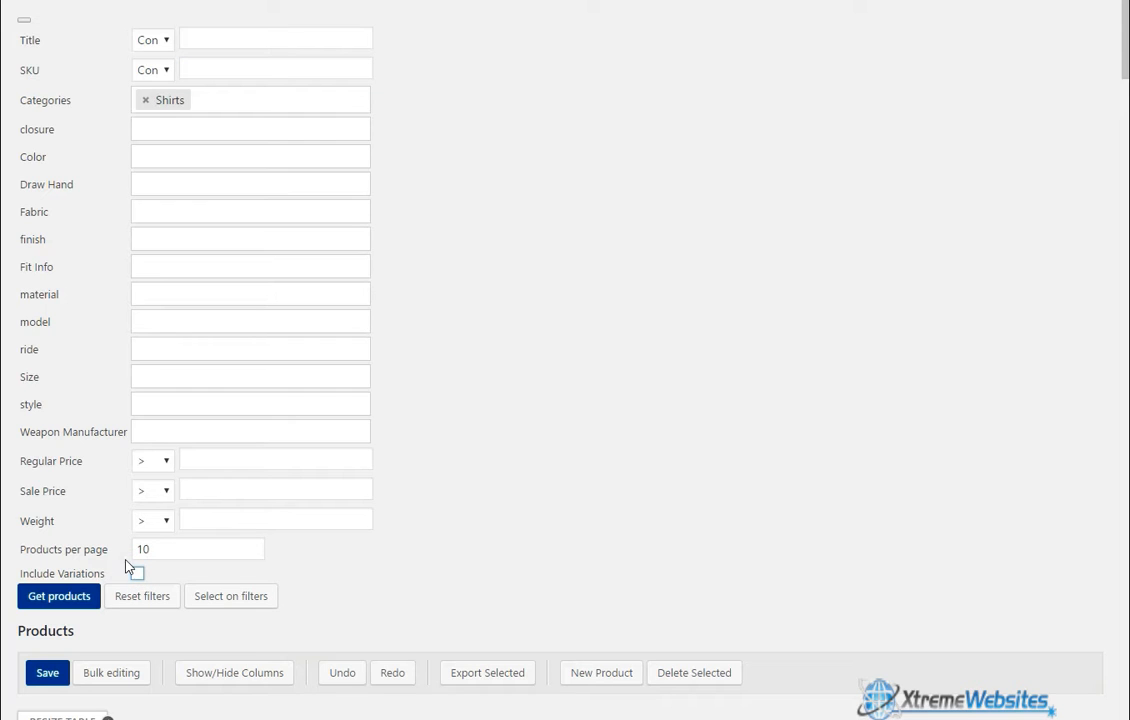
click(88, 597)
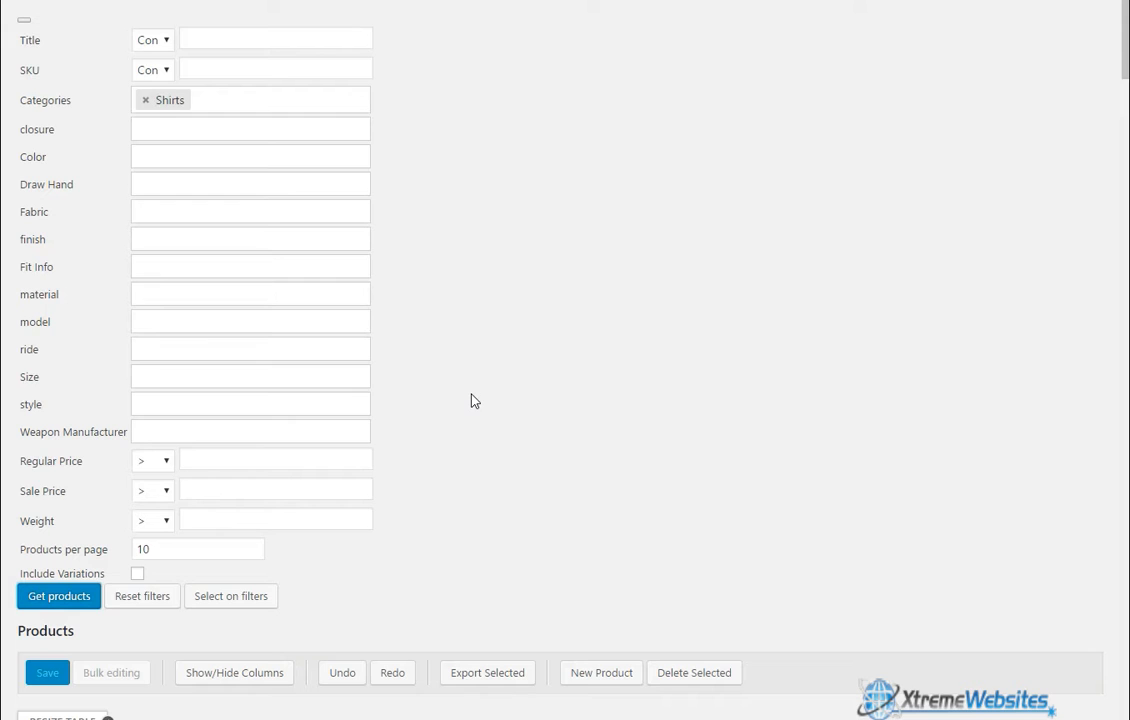
Look through the listed shirts, set the products per page to 20 and retrieve the list again.
scroll(468, 399, down, 5)
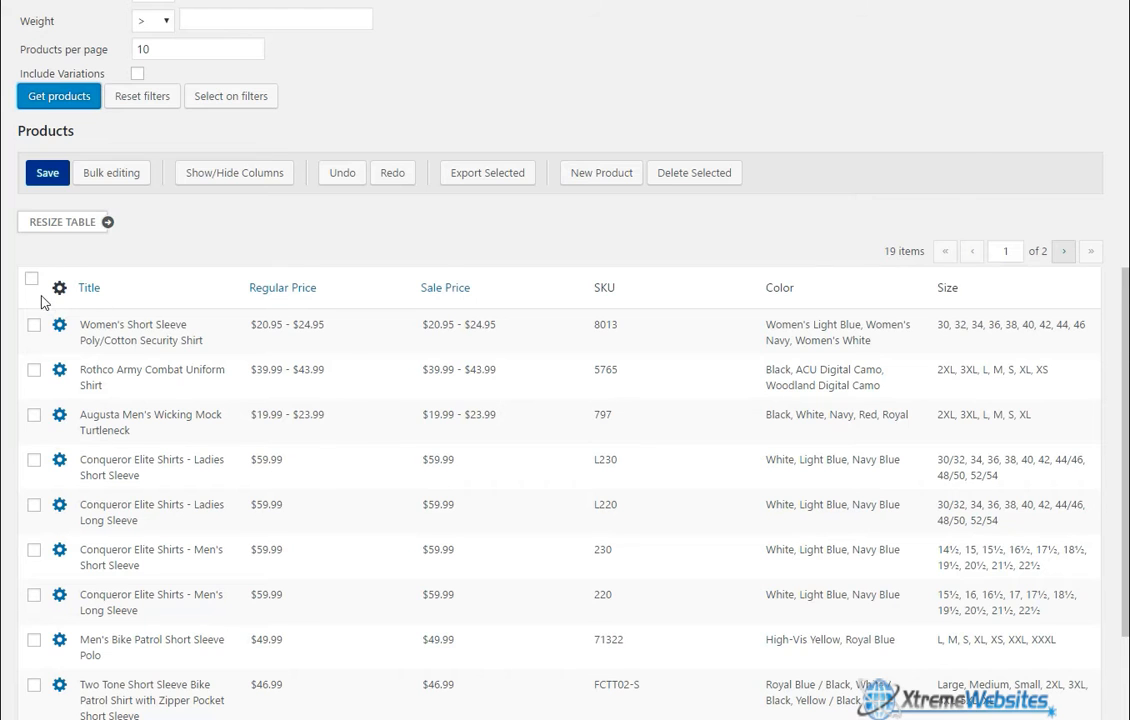
scroll(42, 377, down, 2)
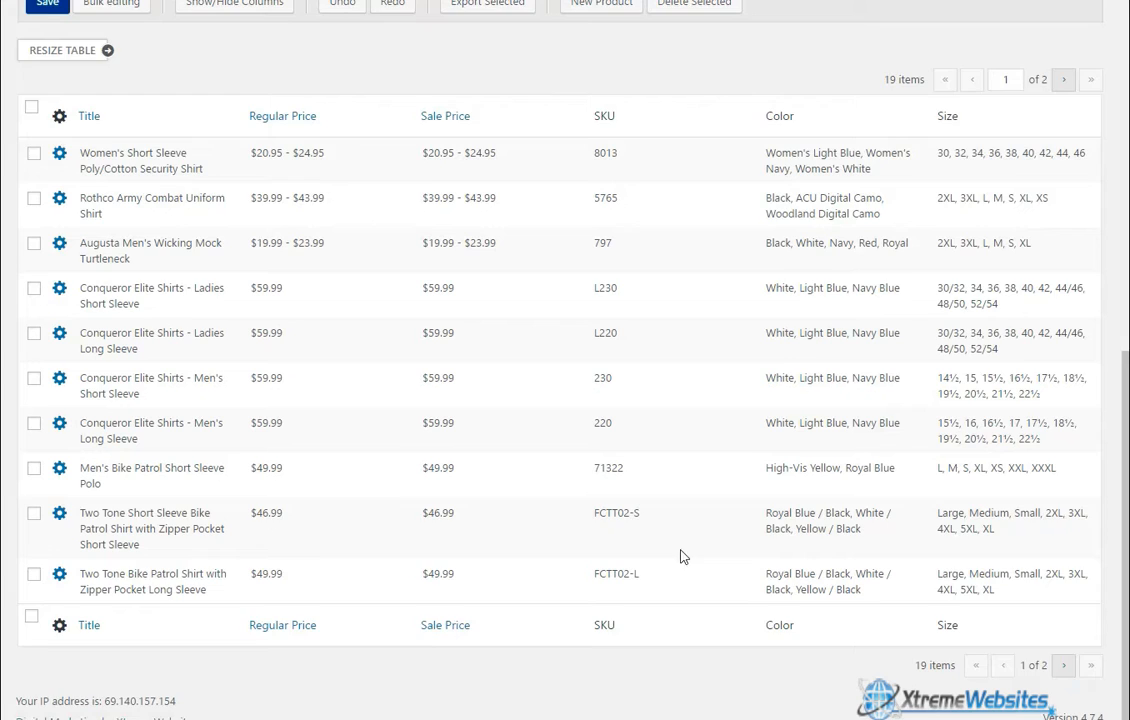
scroll(660, 545, up, 1)
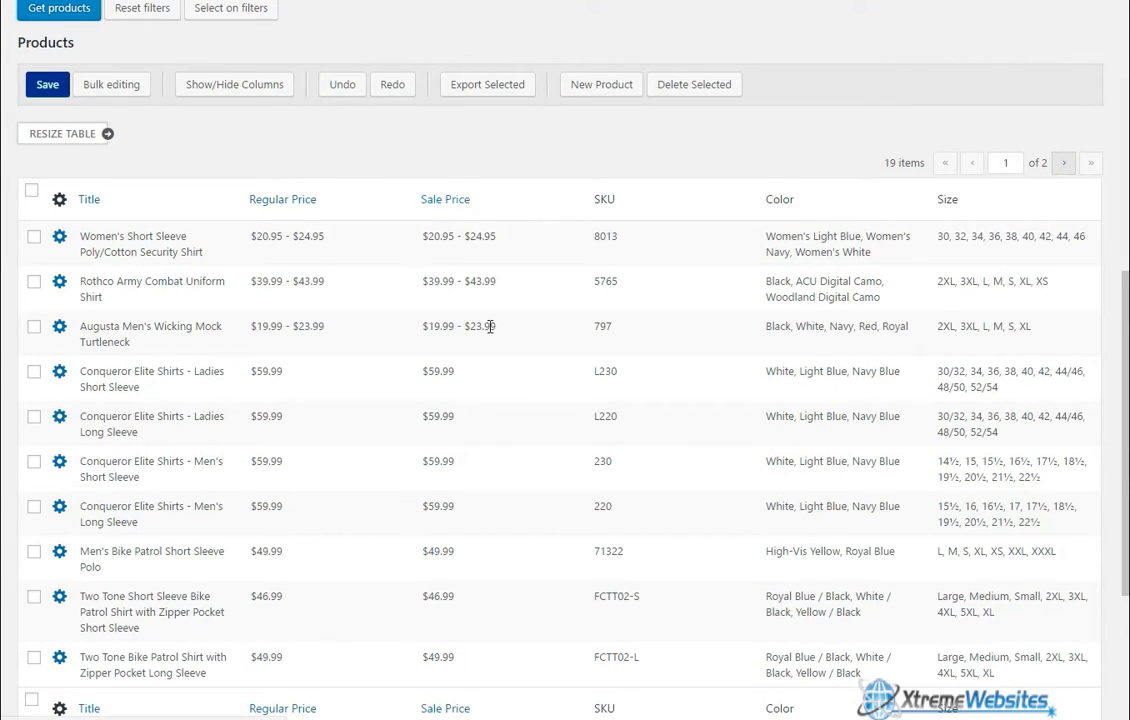
scroll(570, 350, down, 1)
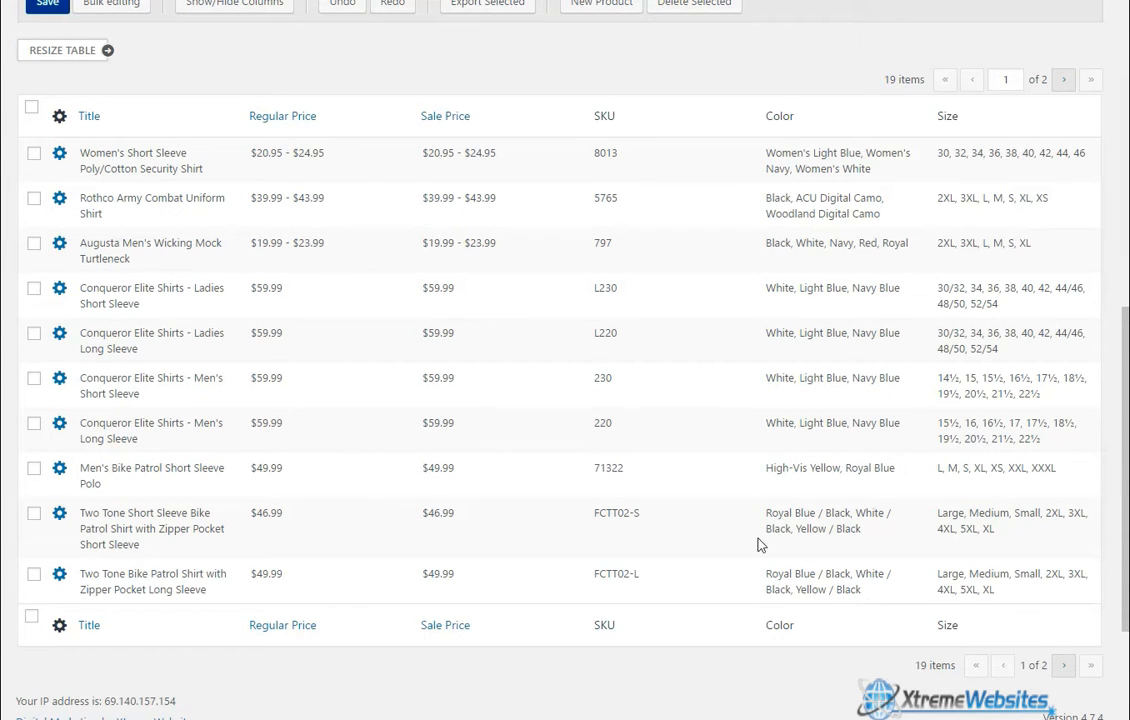
scroll(219, 368, up, 1)
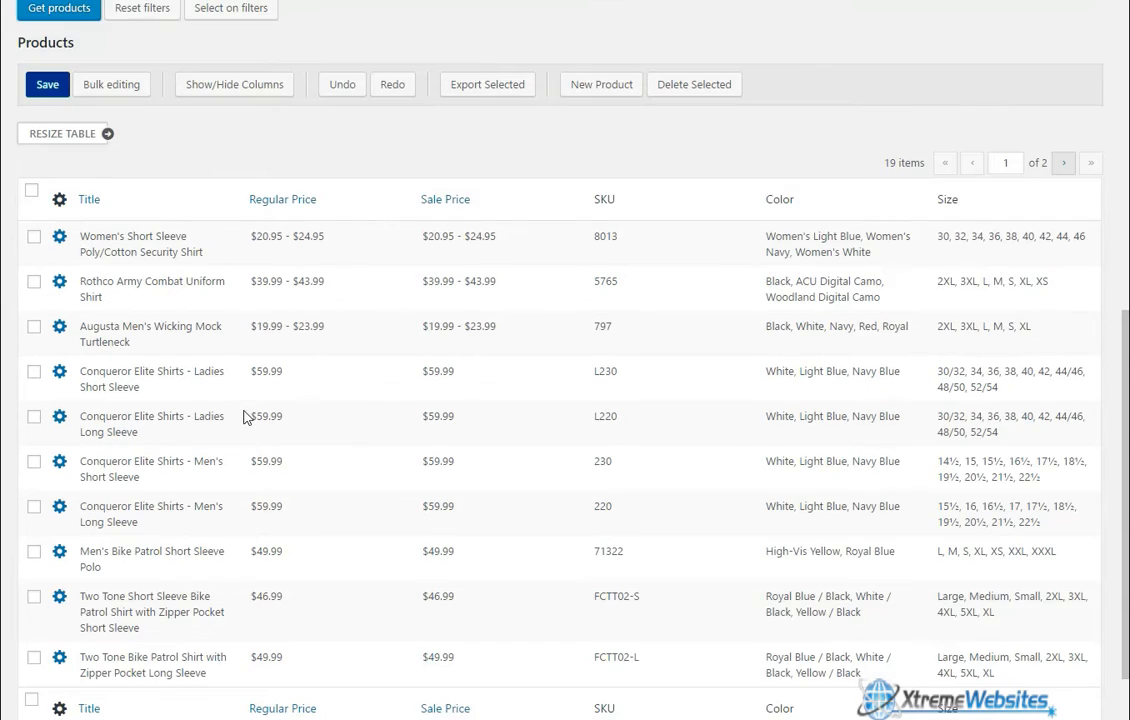
scroll(217, 344, up, 2)
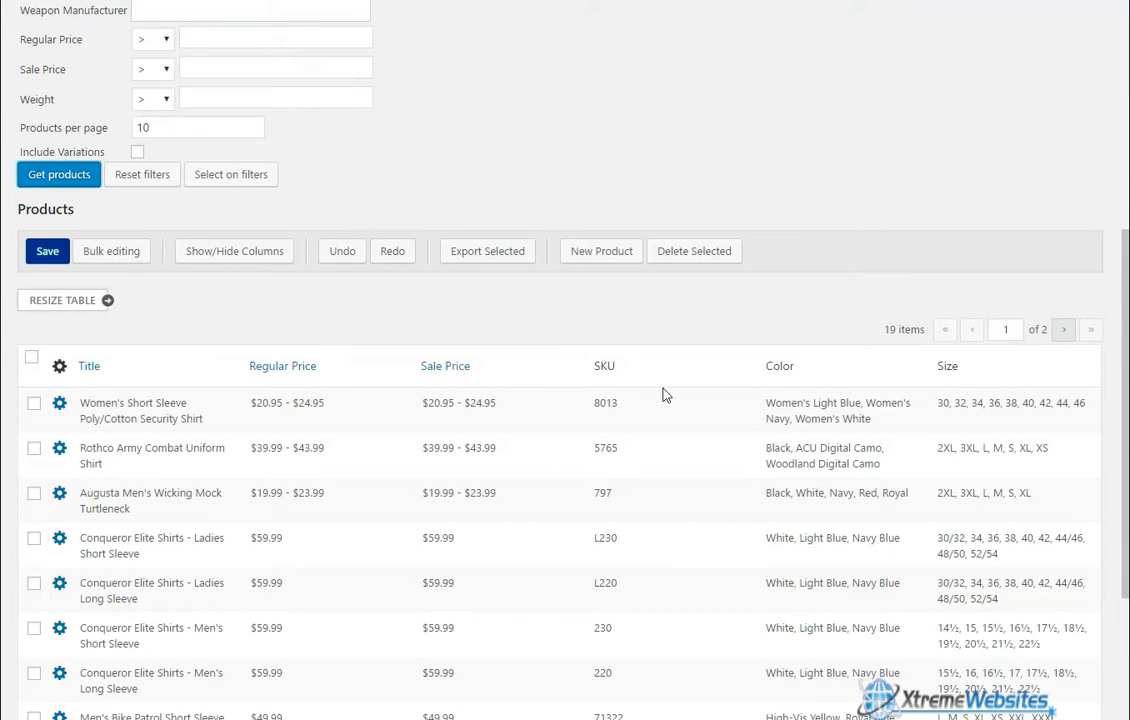
double_click(212, 134)
text(20)
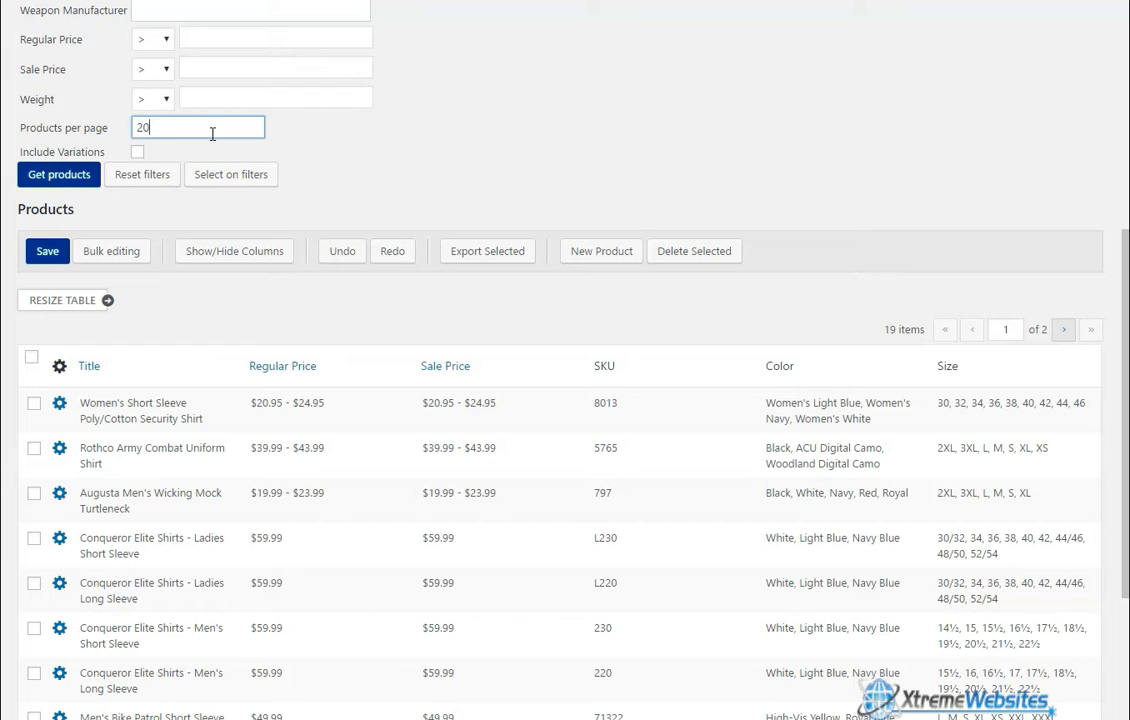
click(80, 176)
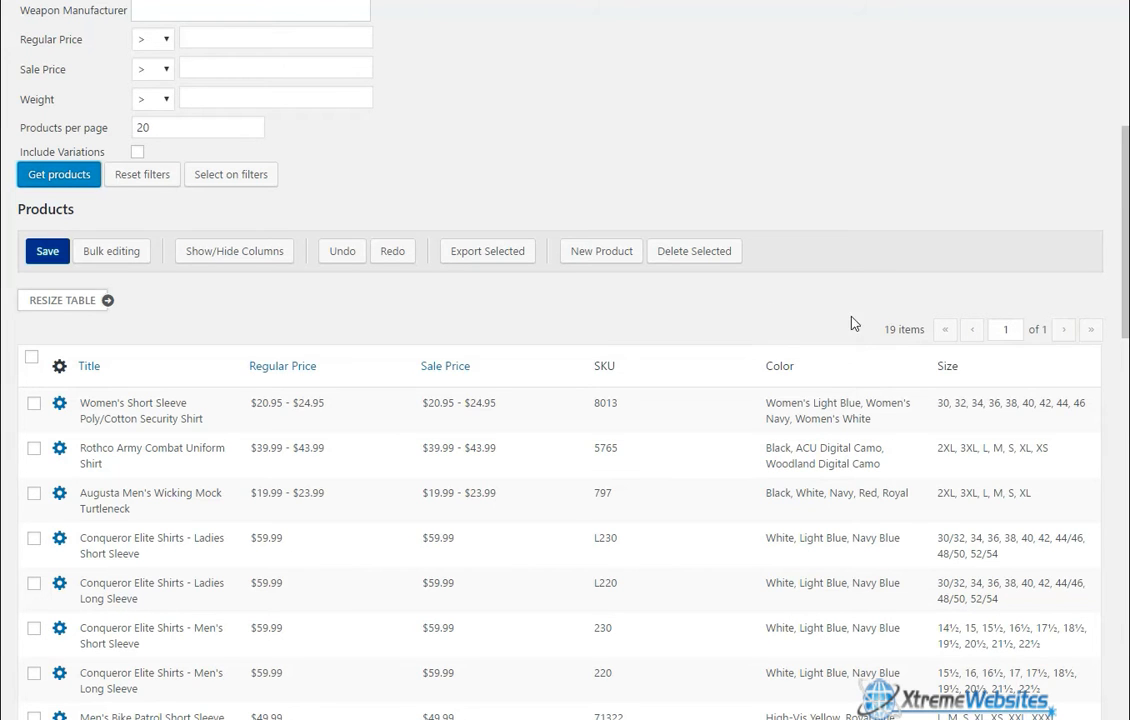
Look through the retrieved shirts and select all of them.
scroll(853, 320, down, 3)
scroll(485, 440, down, 1)
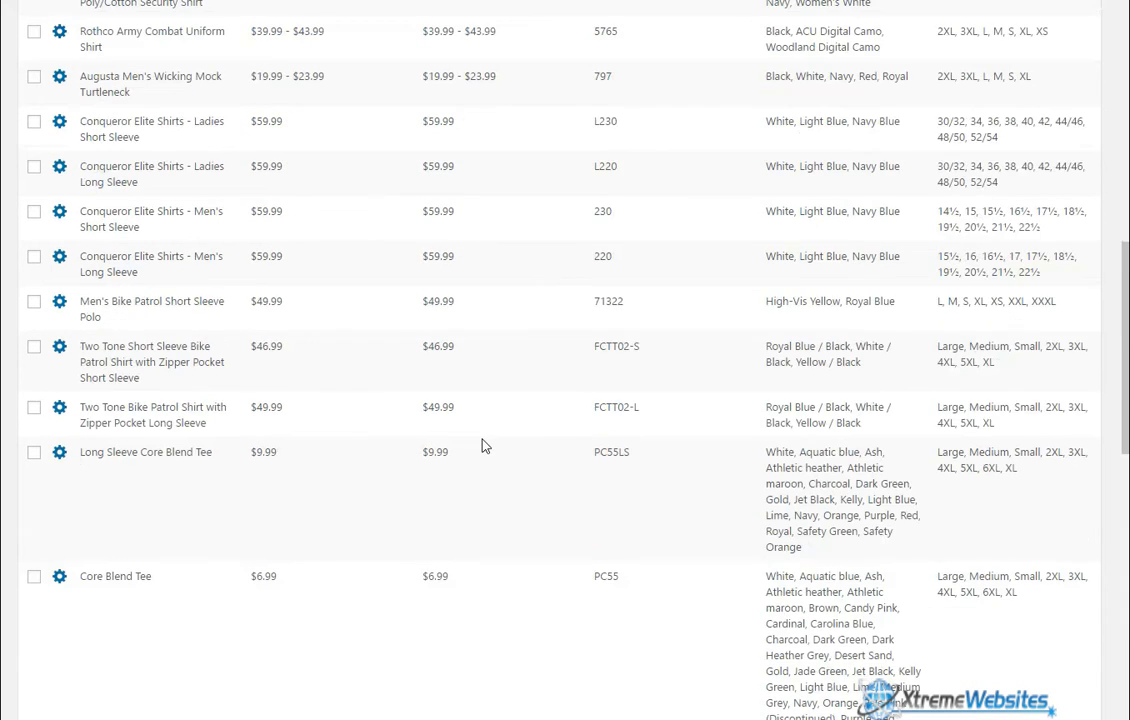
scroll(482, 444, up, 2)
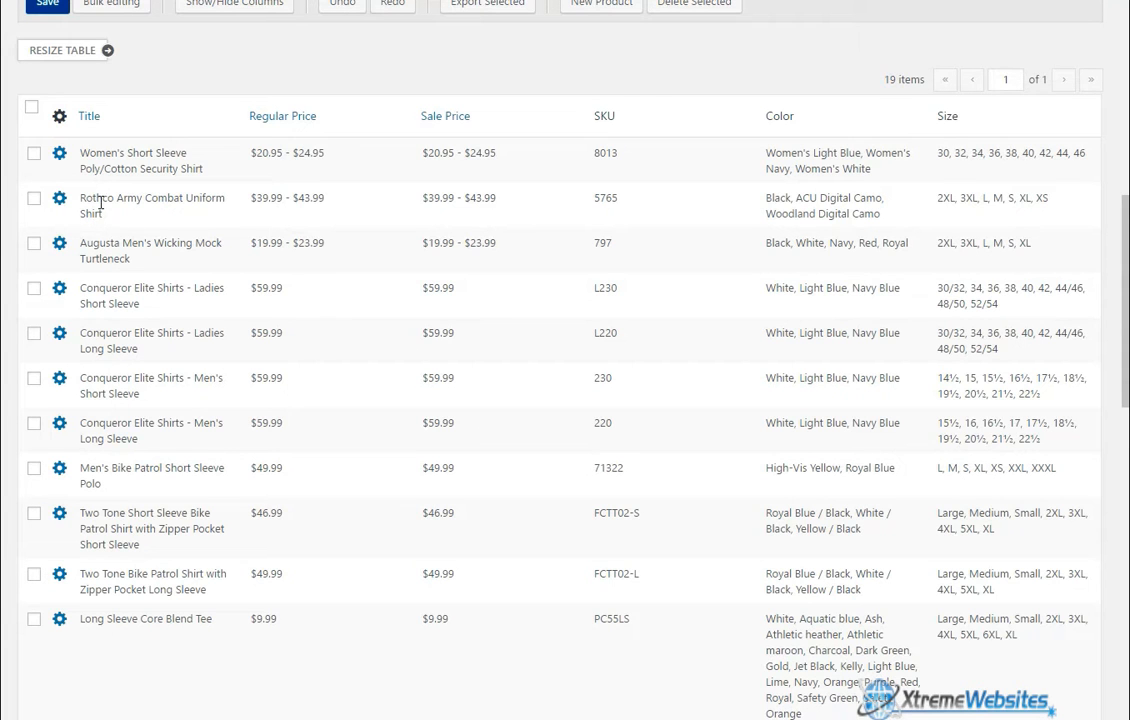
click(32, 110)
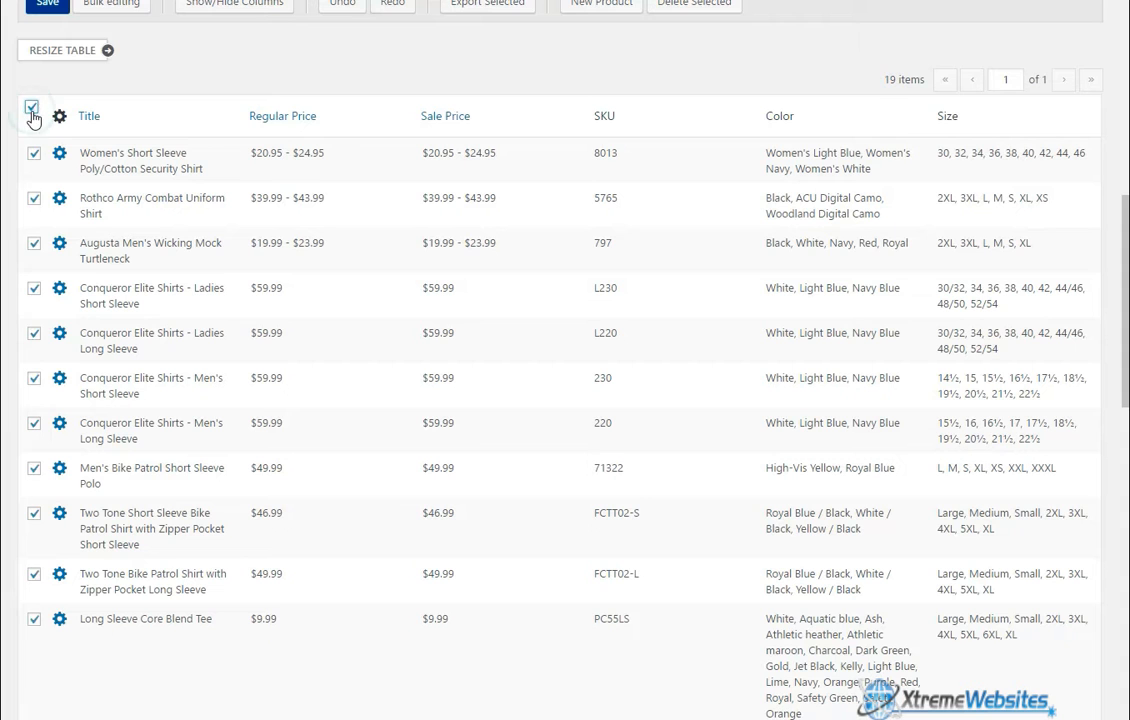
Start a bulk edit of the selected shirts and set it to add the dress shirts category.
scroll(151, 177, up, 3)
scroll(162, 242, up, 1)
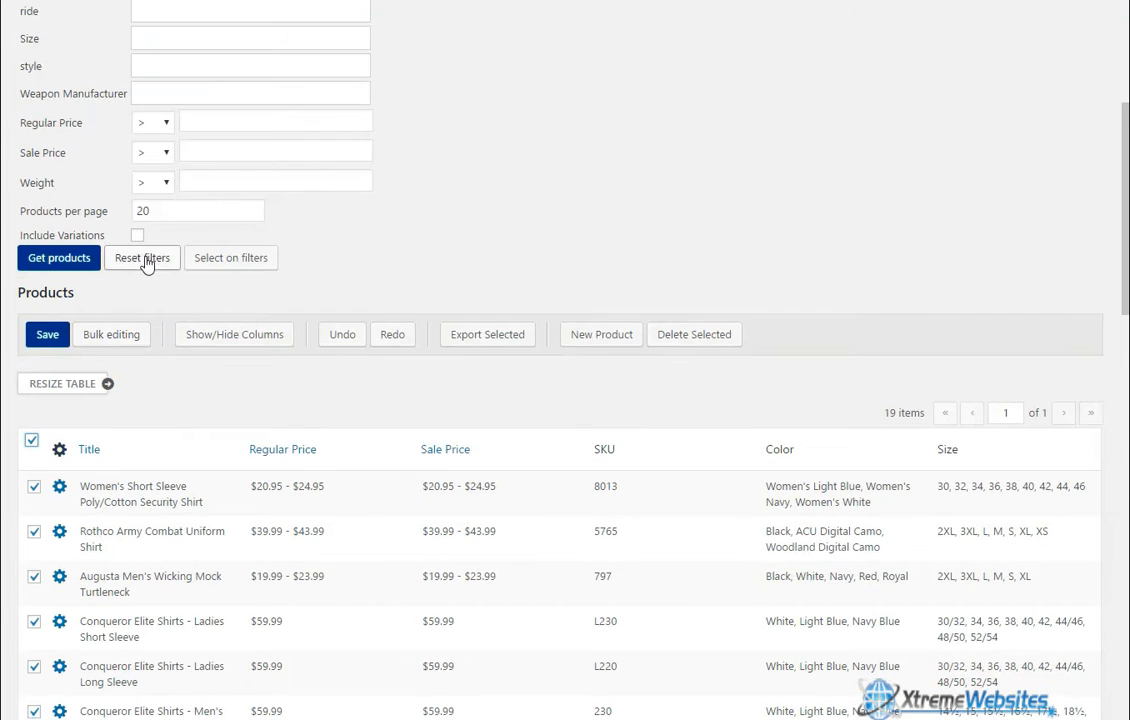
click(137, 345)
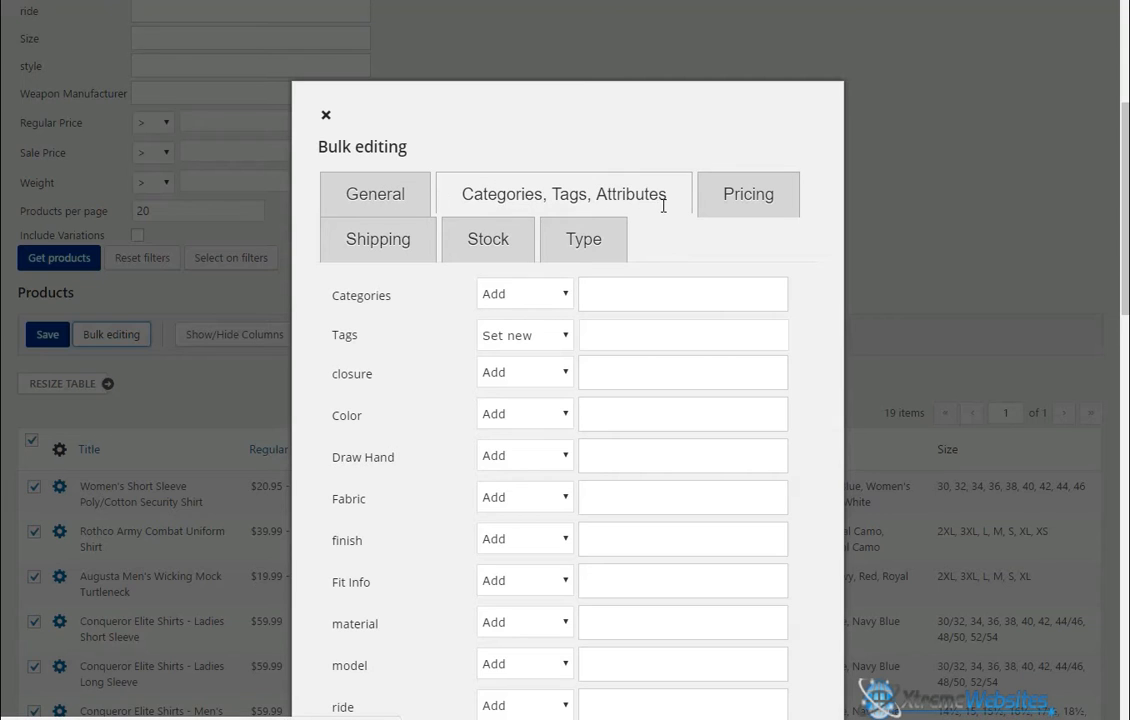
click(557, 300)
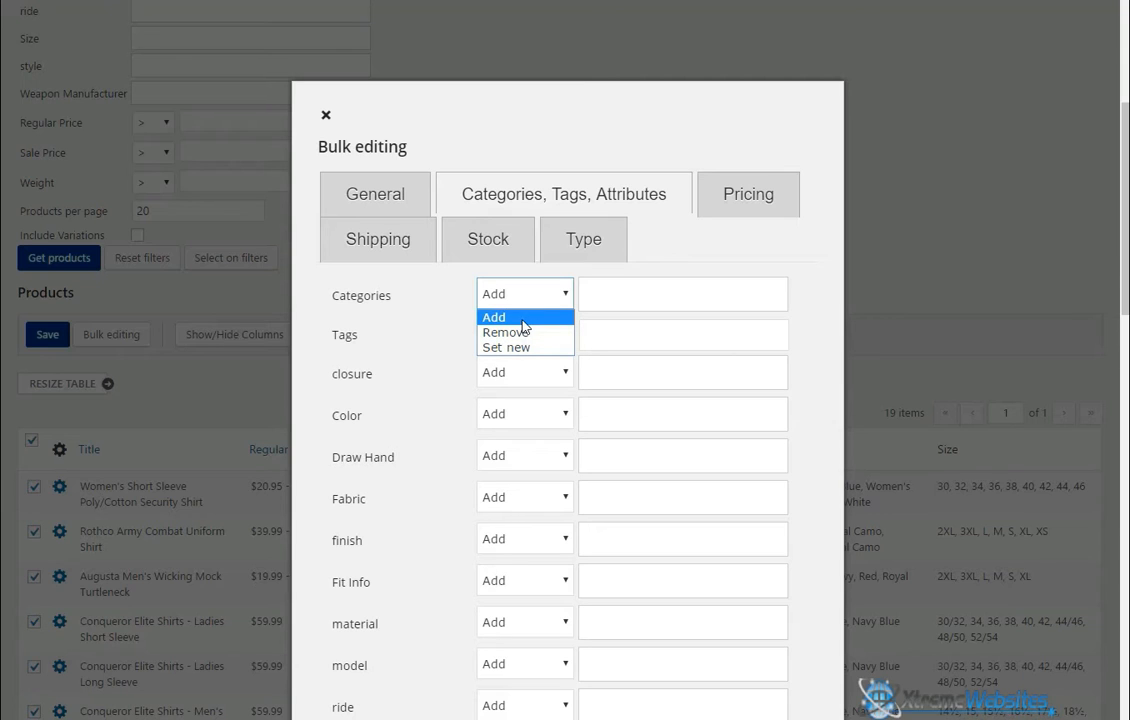
click(522, 319)
click(629, 300)
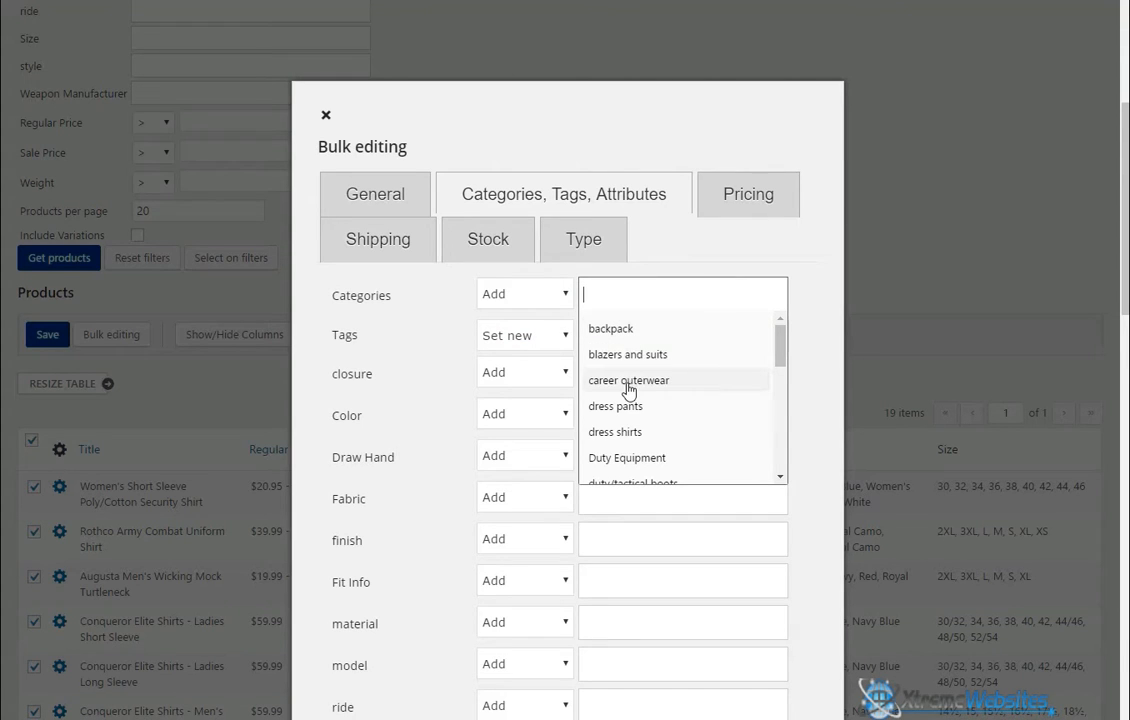
click(622, 434)
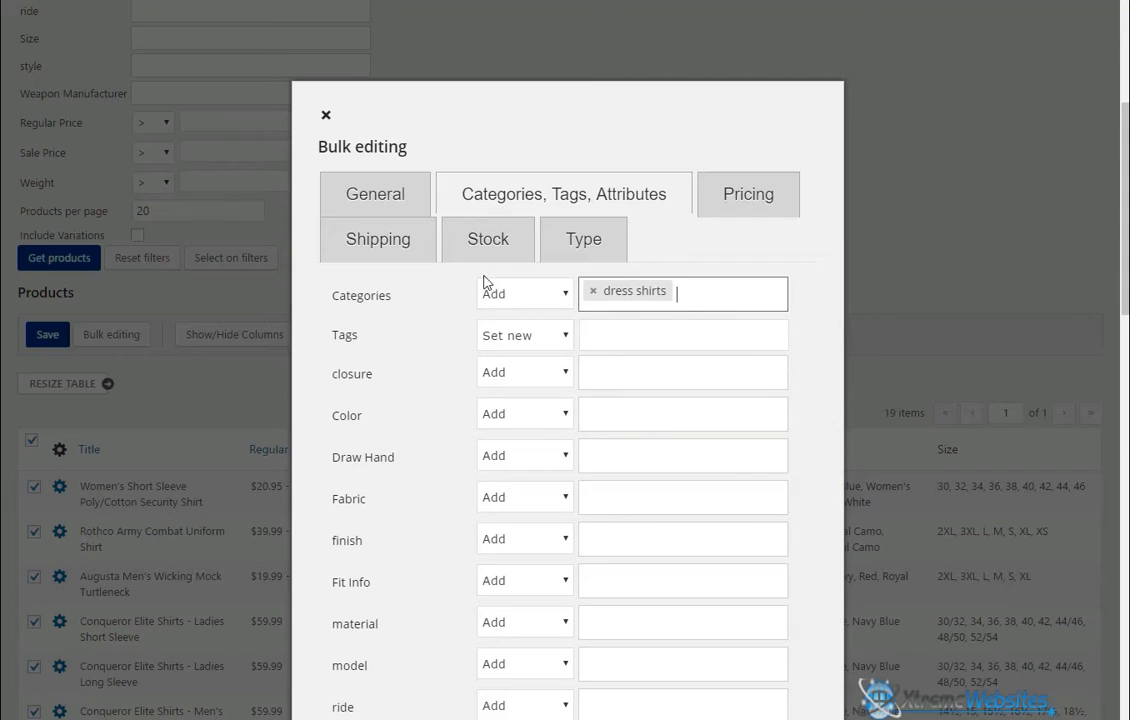
Clear dress shirts and set the bulk edit to remove the Shirts category instead.
click(593, 292)
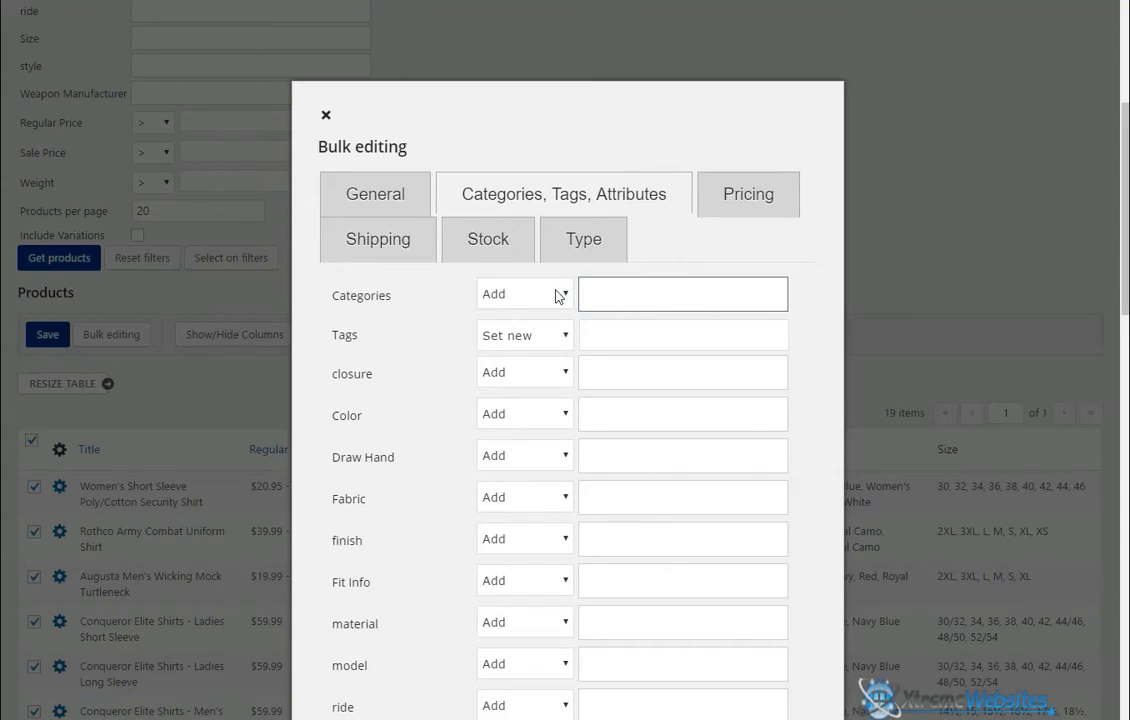
click(553, 294)
click(532, 332)
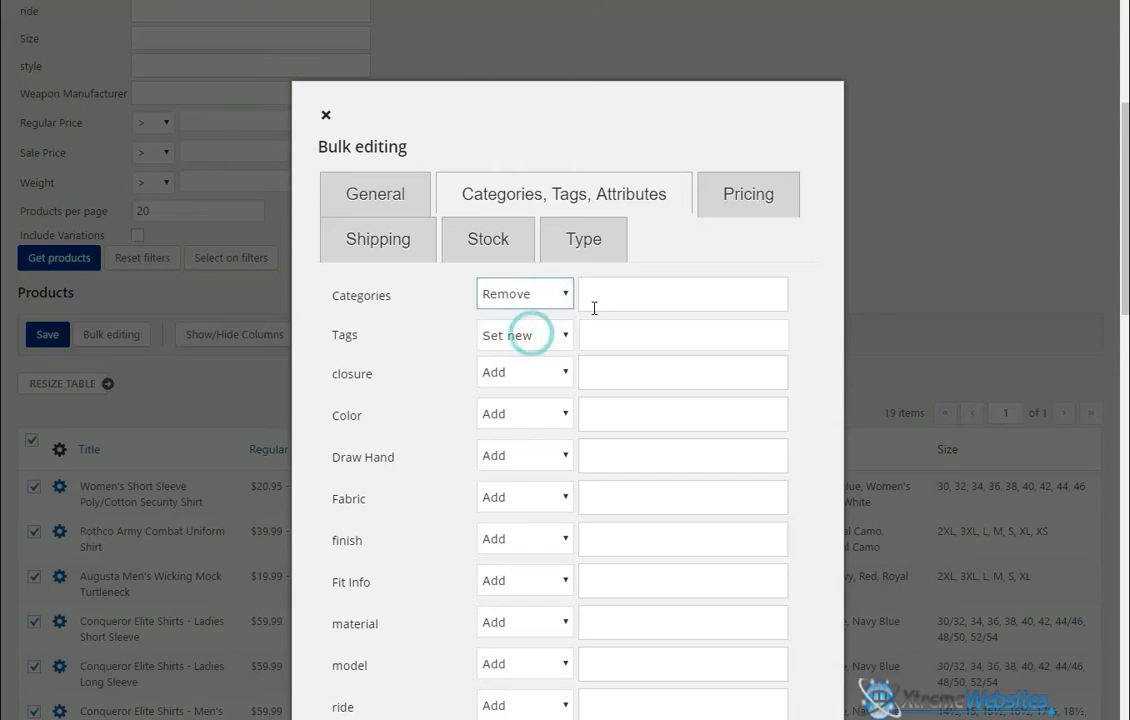
click(613, 296)
text(shi)
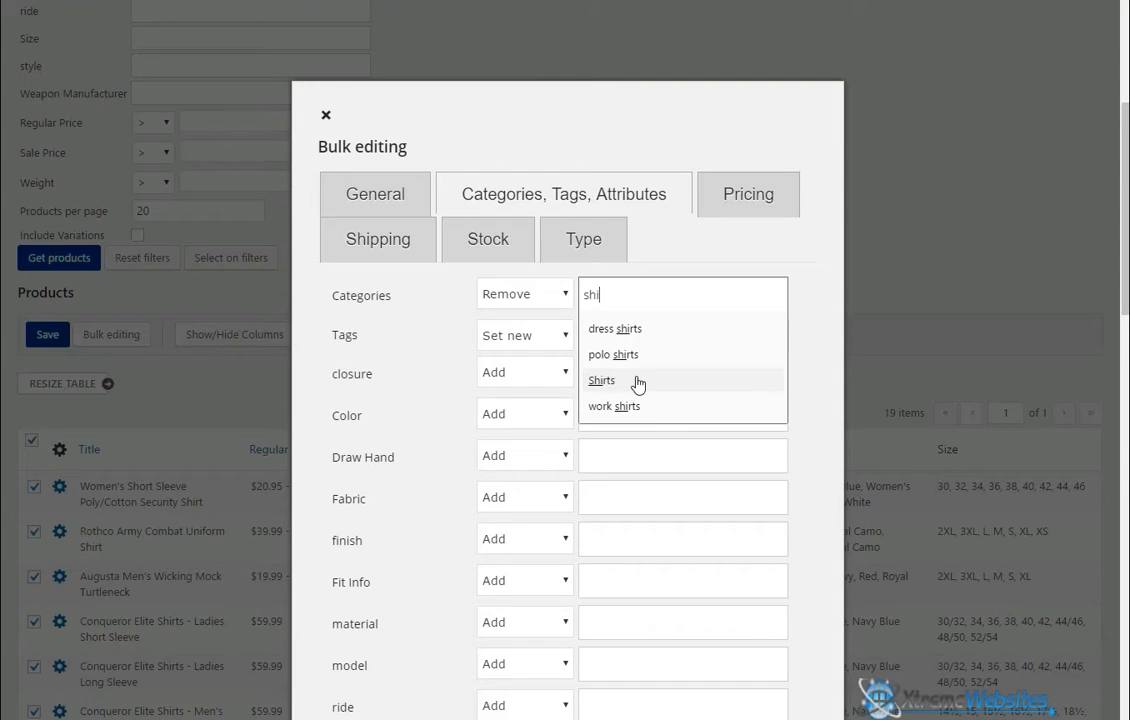
click(637, 383)
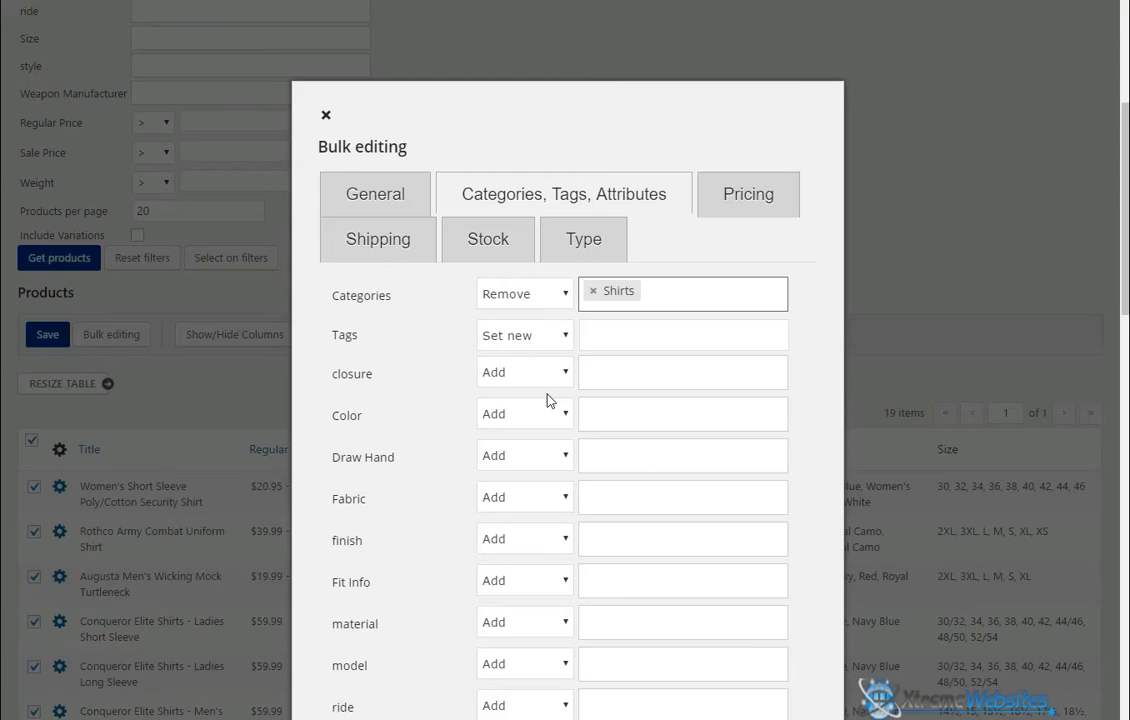
Check the available operations for the Color attribute and clear Shirts from the categories to remove.
scroll(550, 340, down, 1)
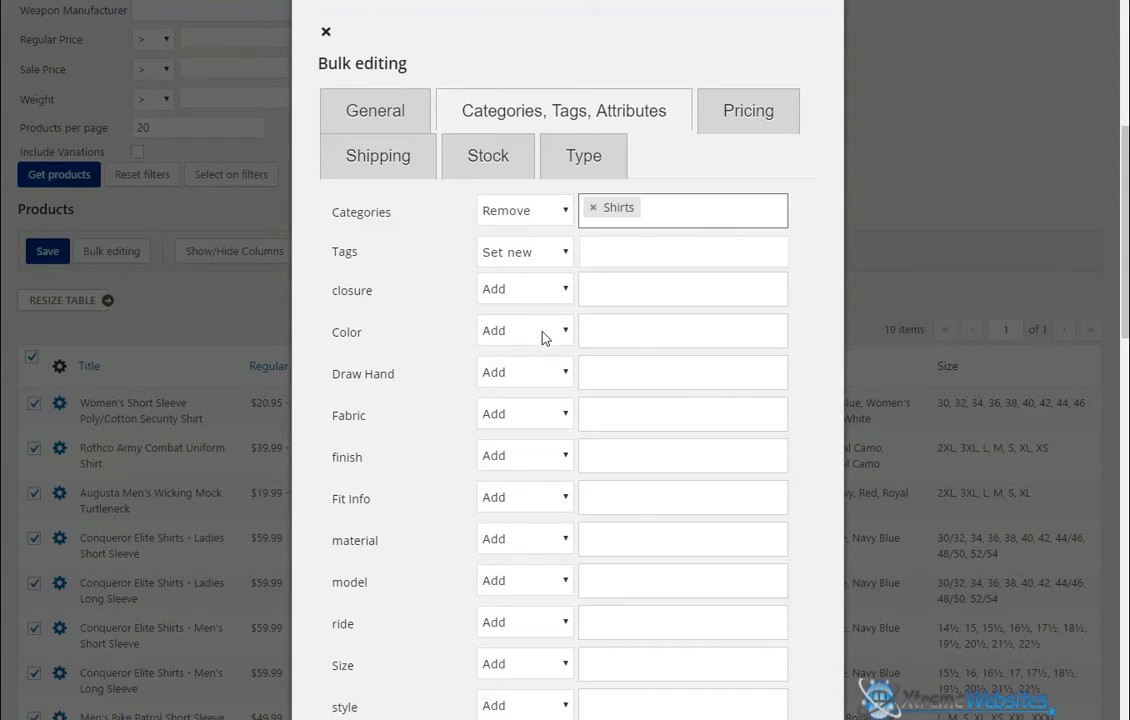
click(542, 332)
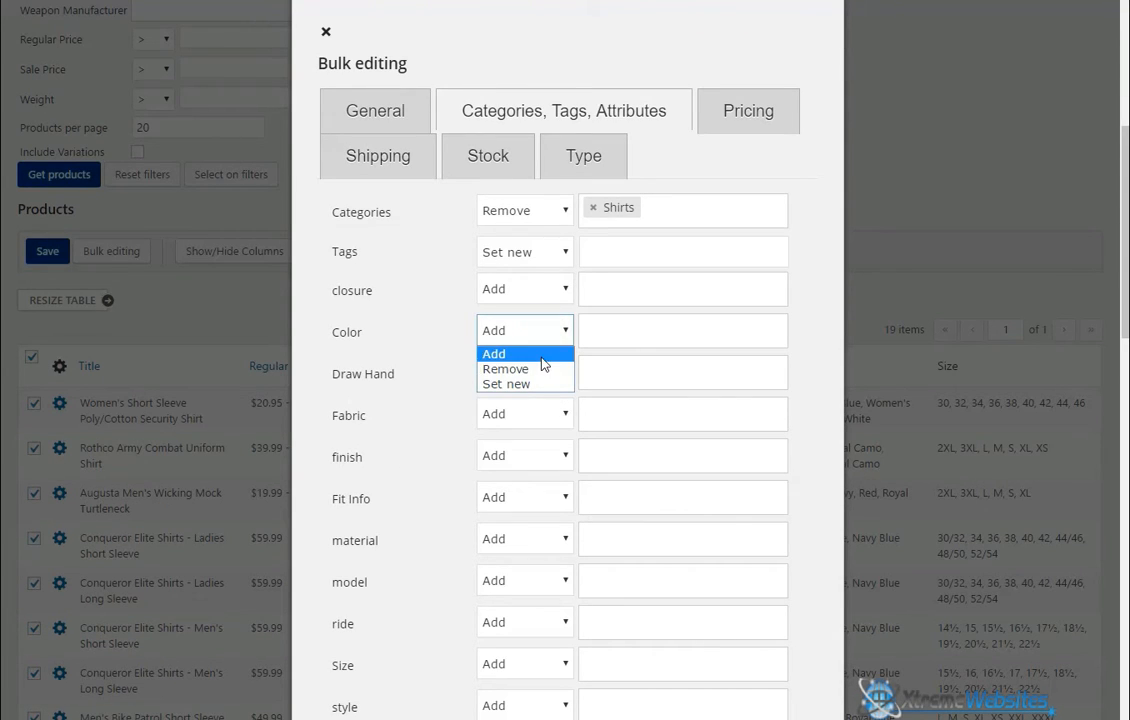
click(444, 317)
click(595, 210)
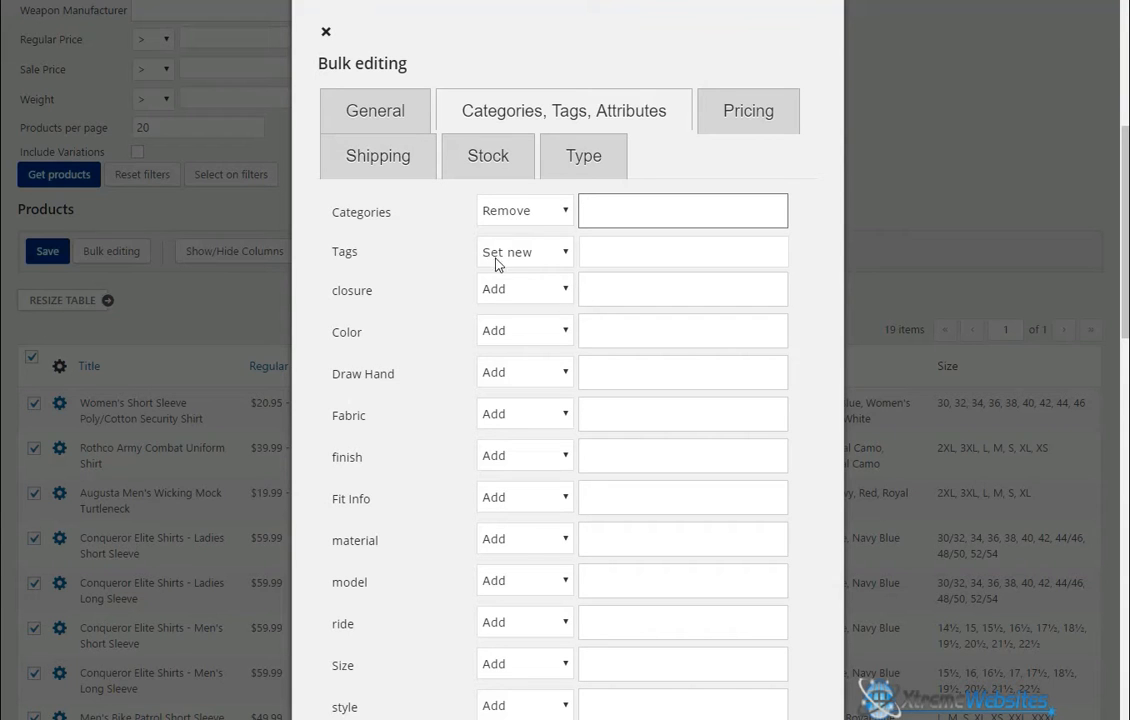
Look over the attribute fields available for bulk editing and cancel the bulk edit.
scroll(443, 274, down, 2)
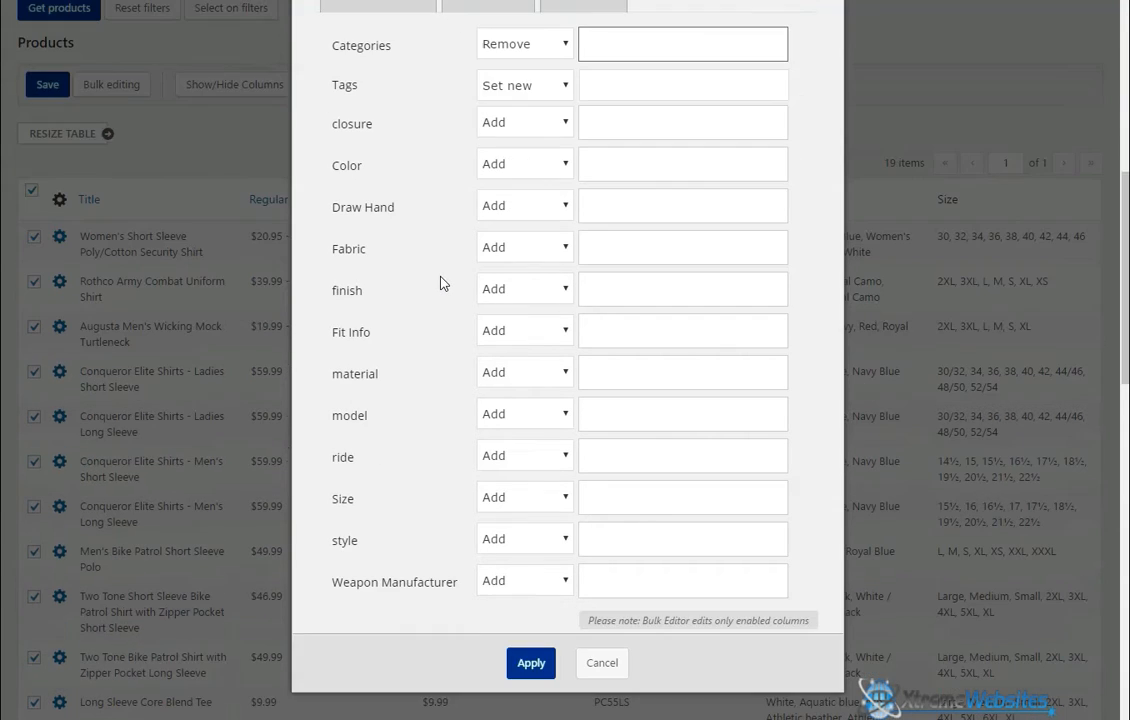
scroll(443, 283, up, 2)
scroll(443, 283, down, 2)
scroll(505, 430, up, 2)
scroll(507, 500, down, 2)
click(600, 665)
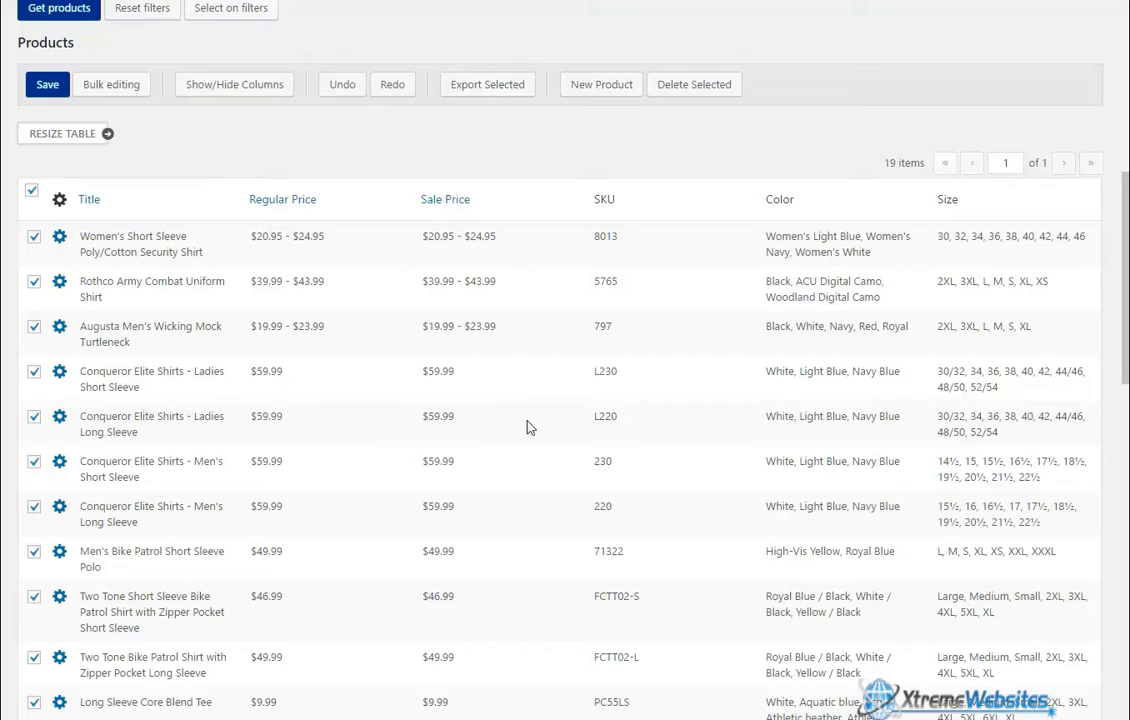
Start another bulk edit of the shirts, check the Manage Stock options and set the stock status to Out of stock.
scroll(404, 391, up, 1)
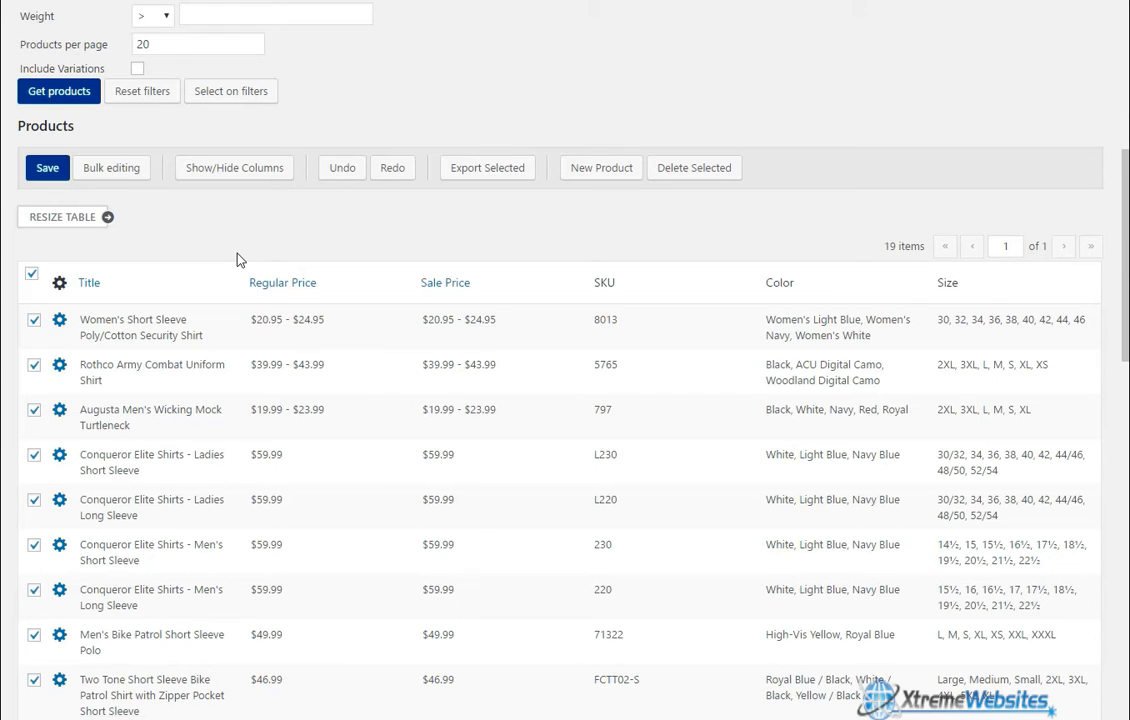
click(140, 175)
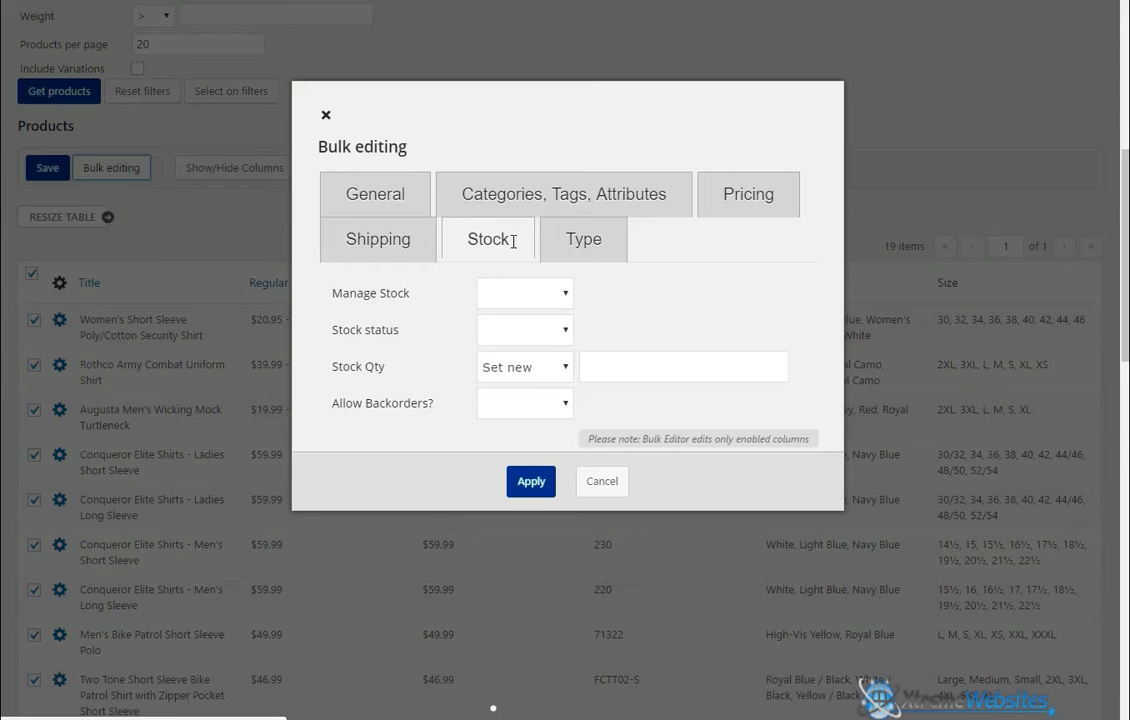
click(530, 293)
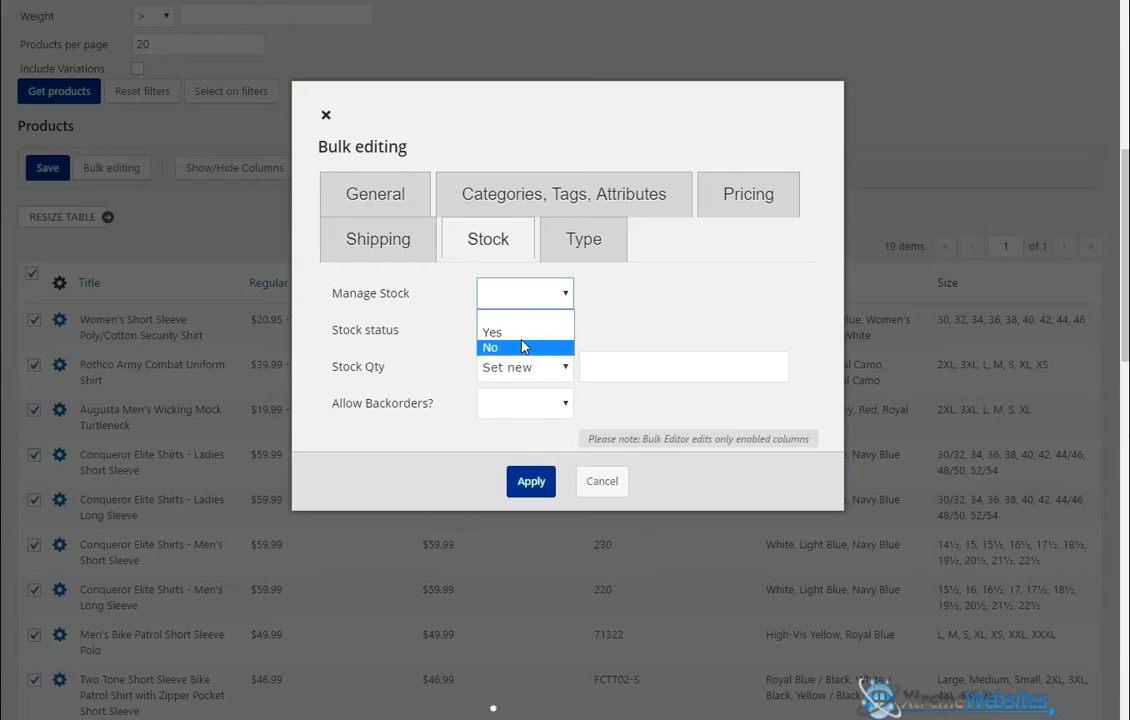
click(618, 318)
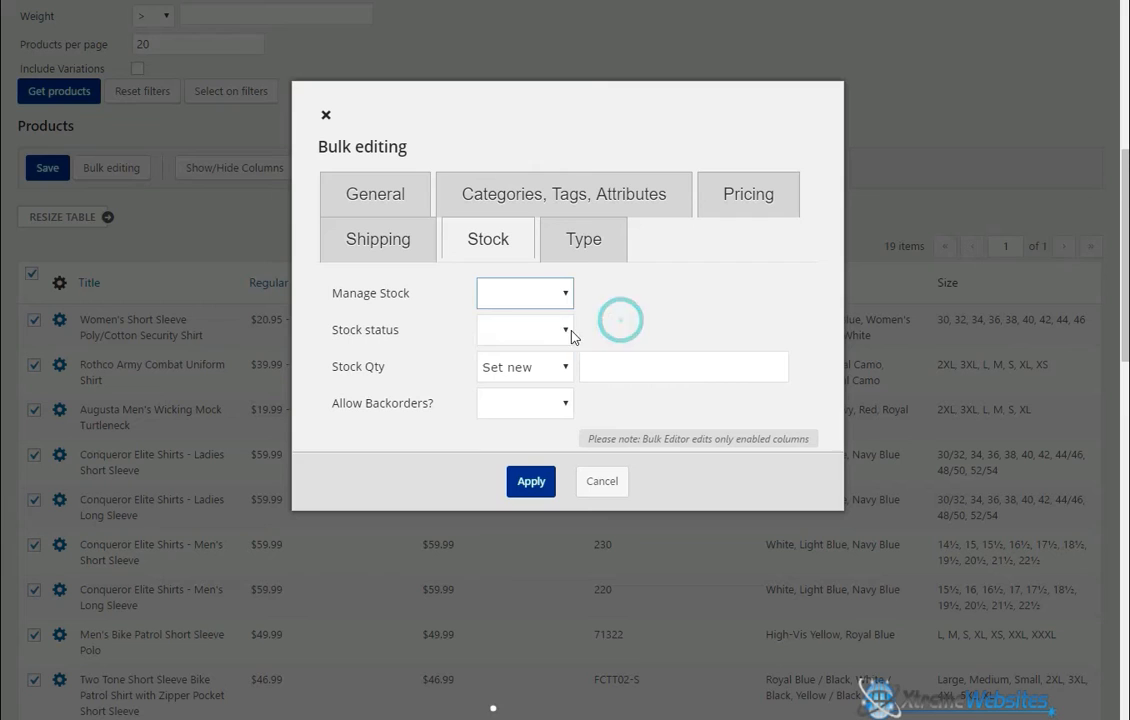
click(564, 330)
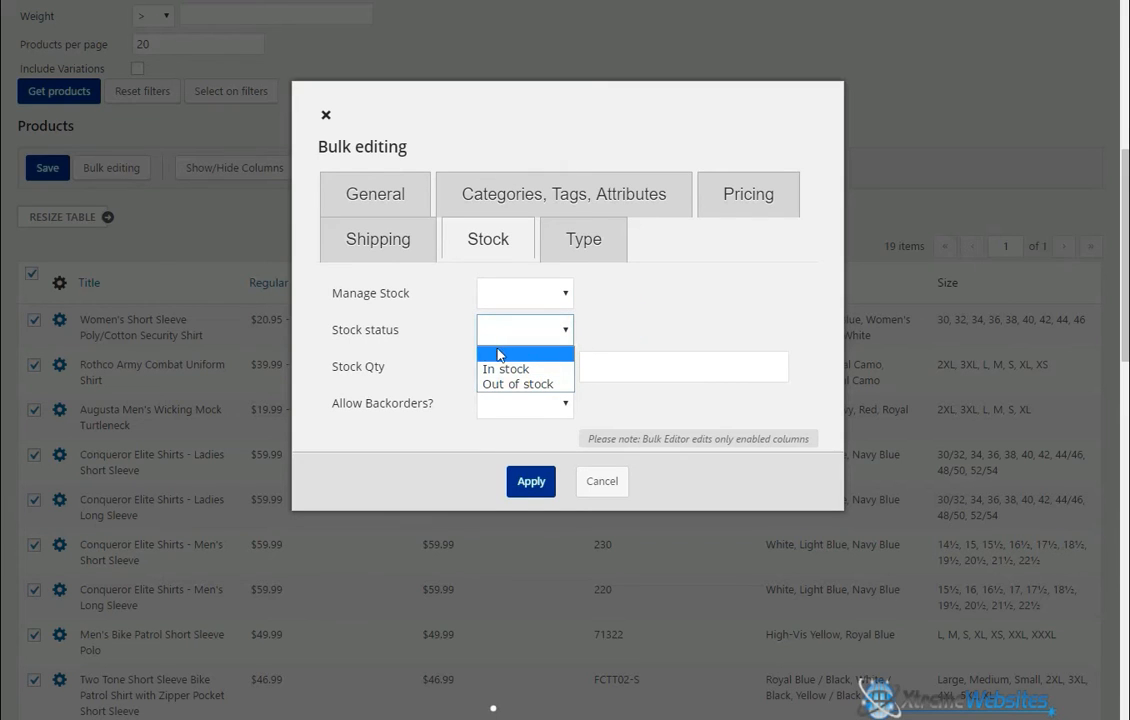
click(431, 298)
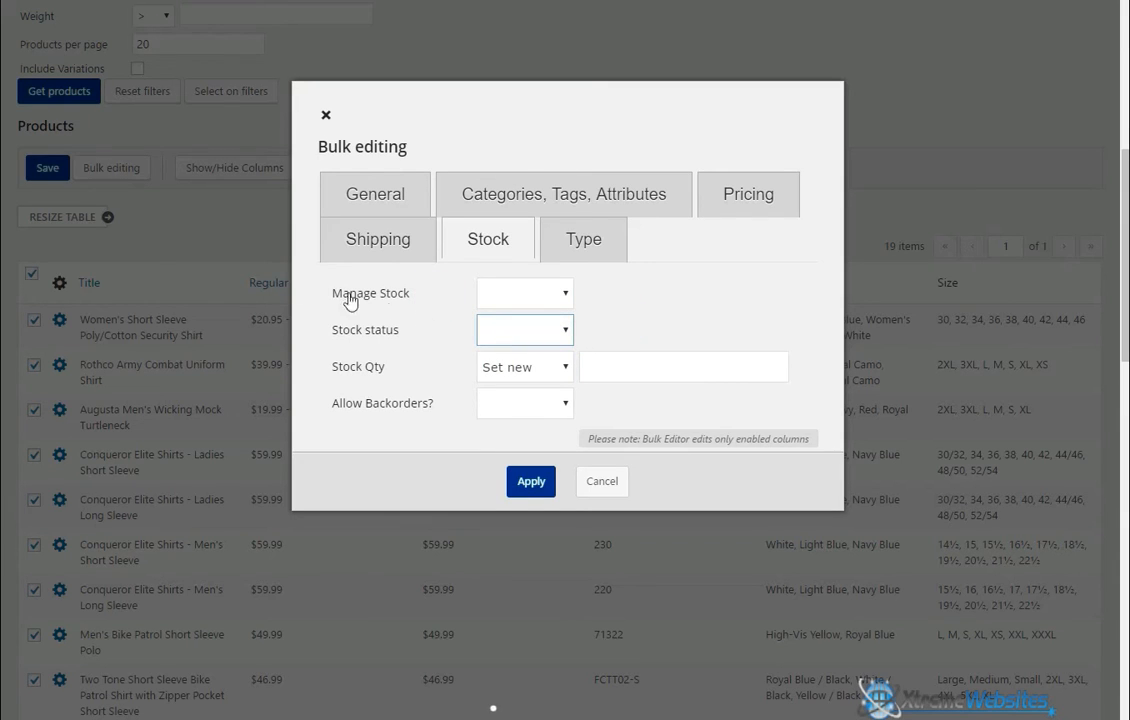
click(503, 338)
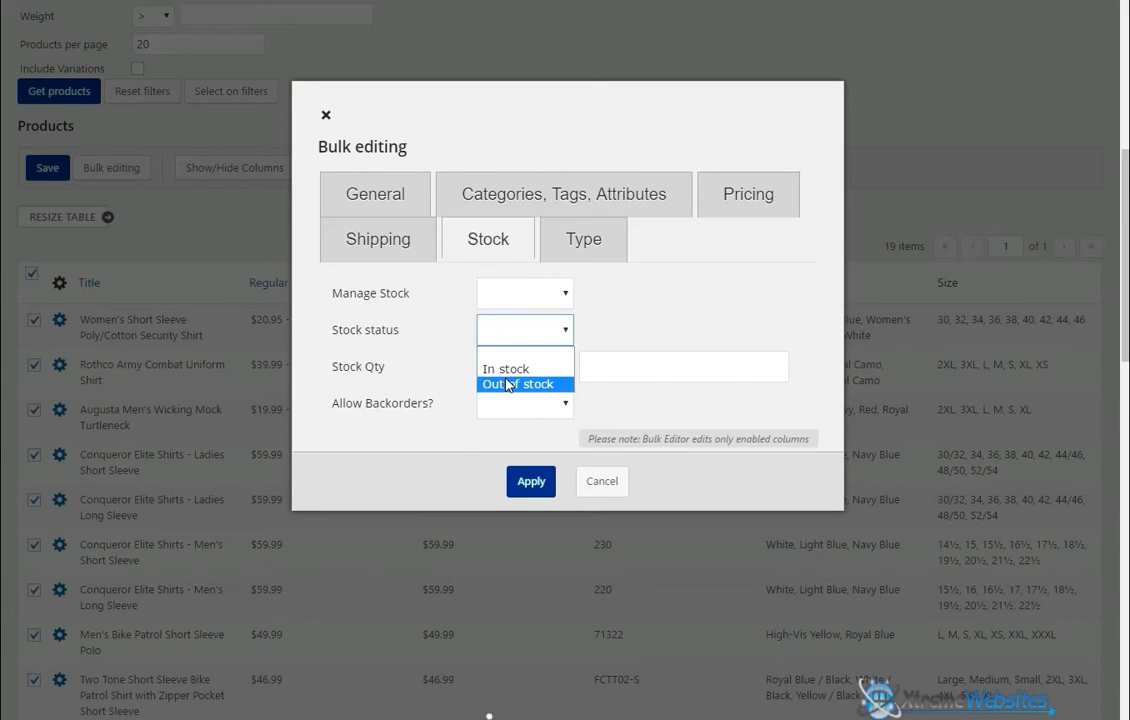
click(509, 385)
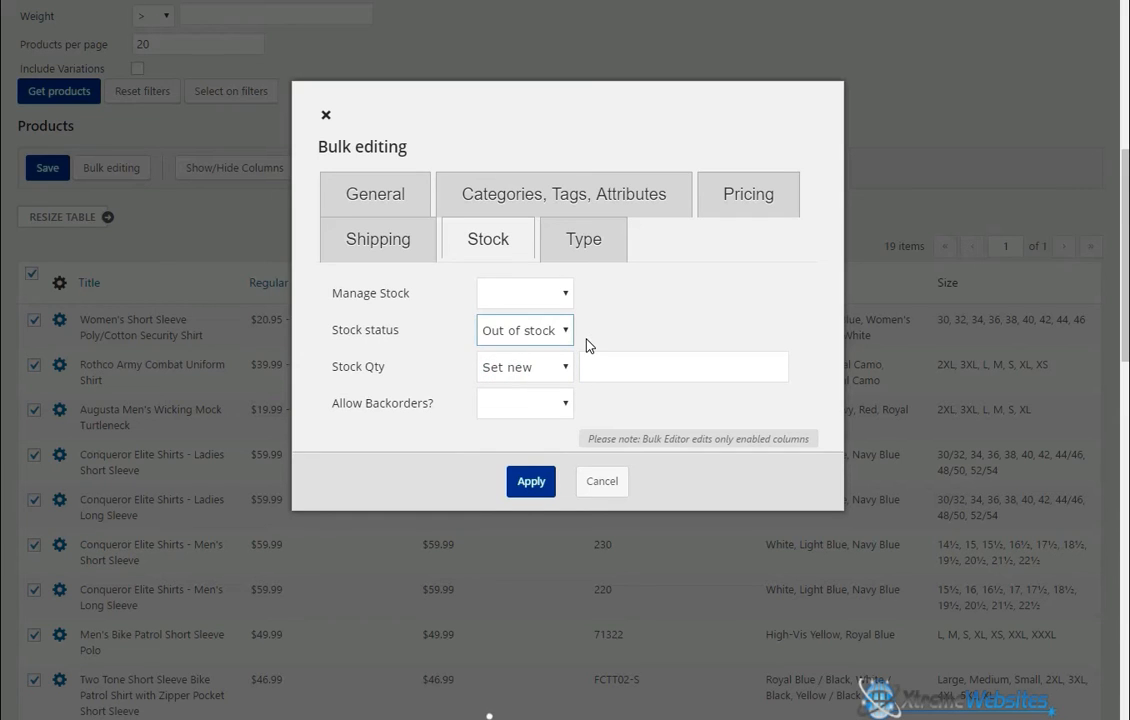
Examine the stock quantity operations and the bulk edit's shipping and general fields.
click(536, 370)
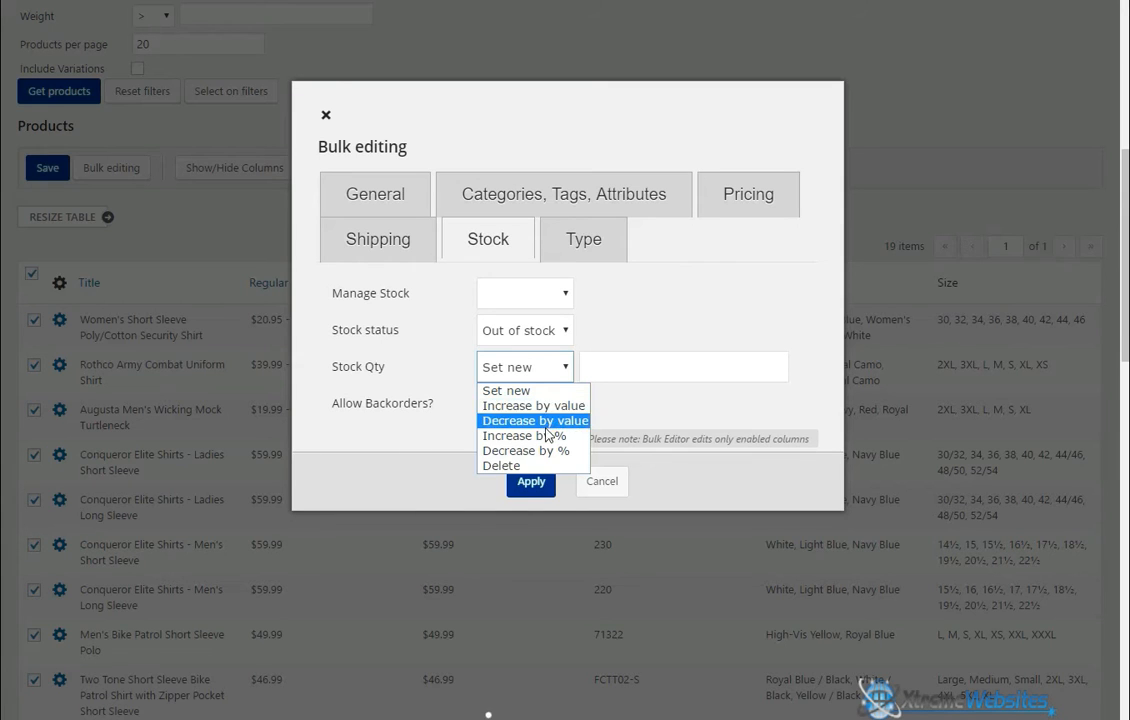
click(605, 325)
click(378, 245)
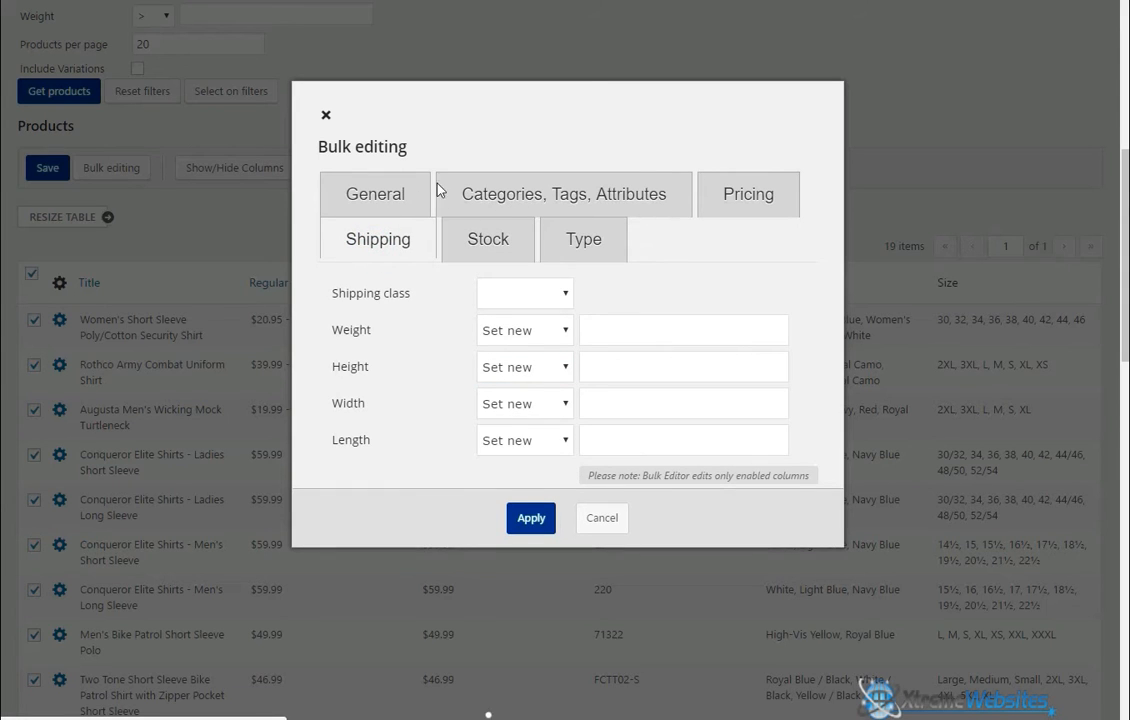
click(406, 186)
scroll(510, 385, down, 1)
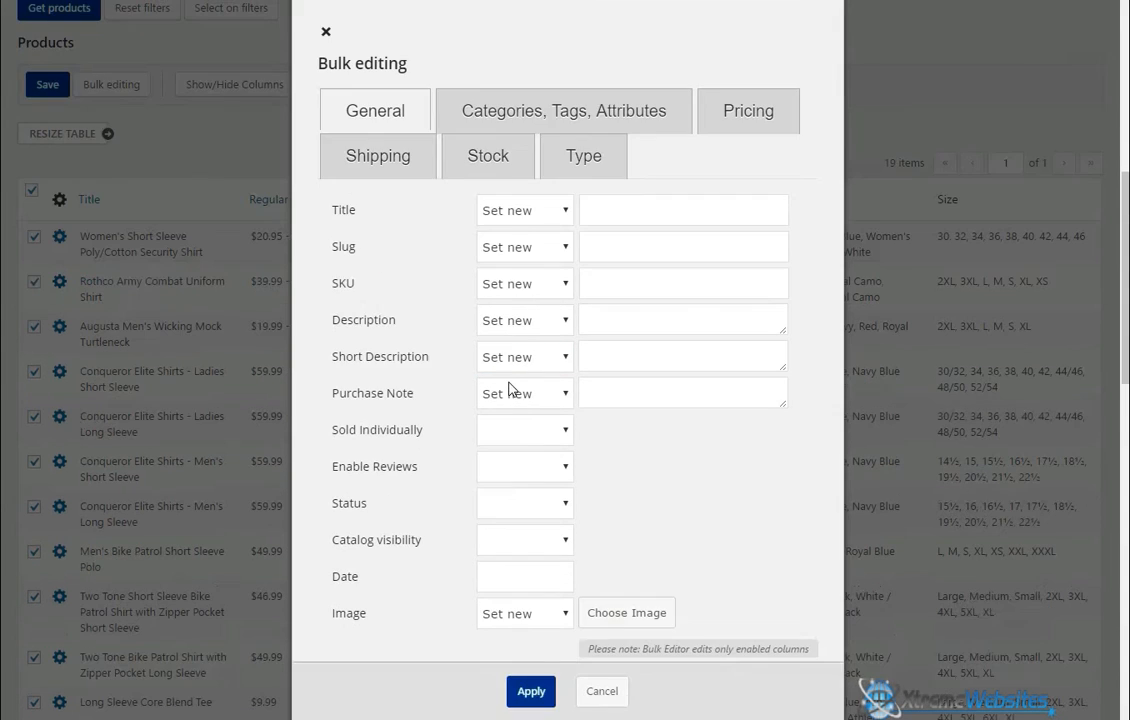
scroll(518, 365, up, 1)
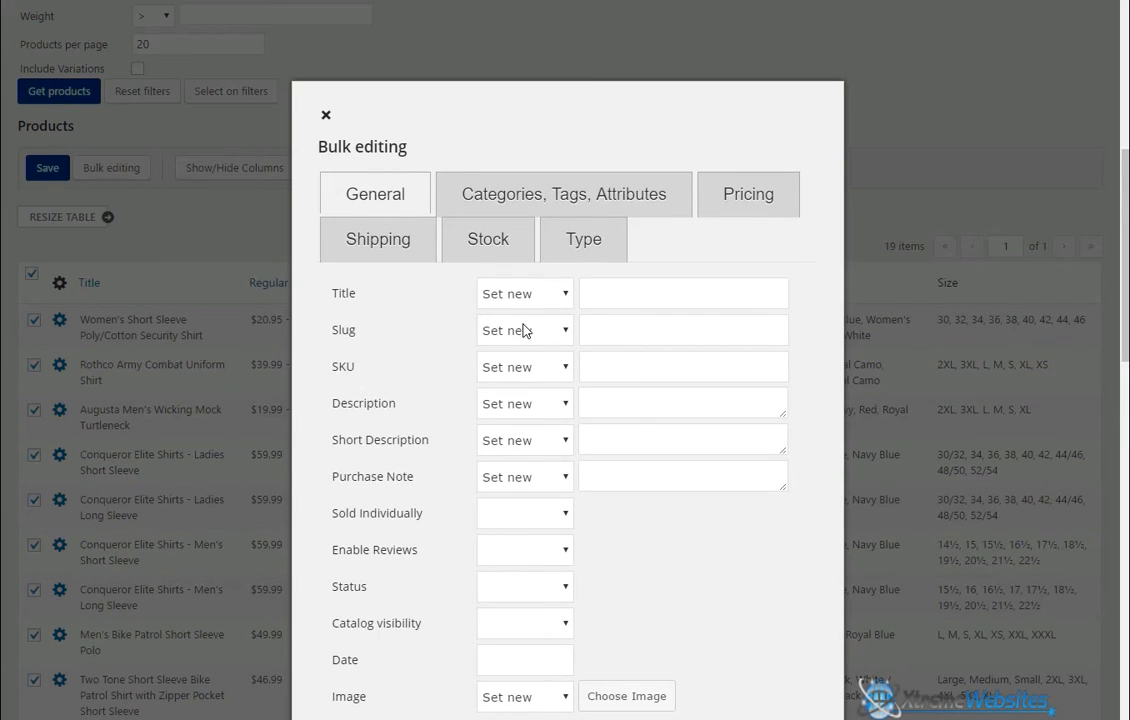
scroll(524, 330, down, 1)
scroll(527, 330, up, 1)
scroll(530, 330, down, 1)
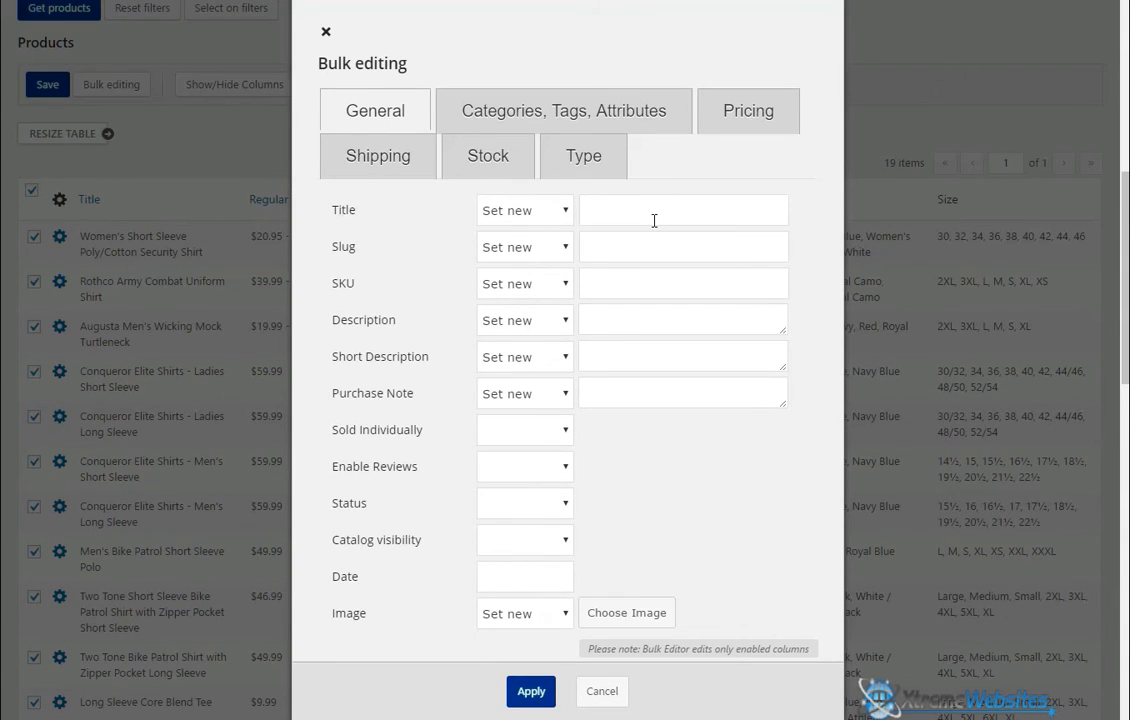
Review the category, tag and attribute fields once more and cancel the bulk edit.
click(520, 116)
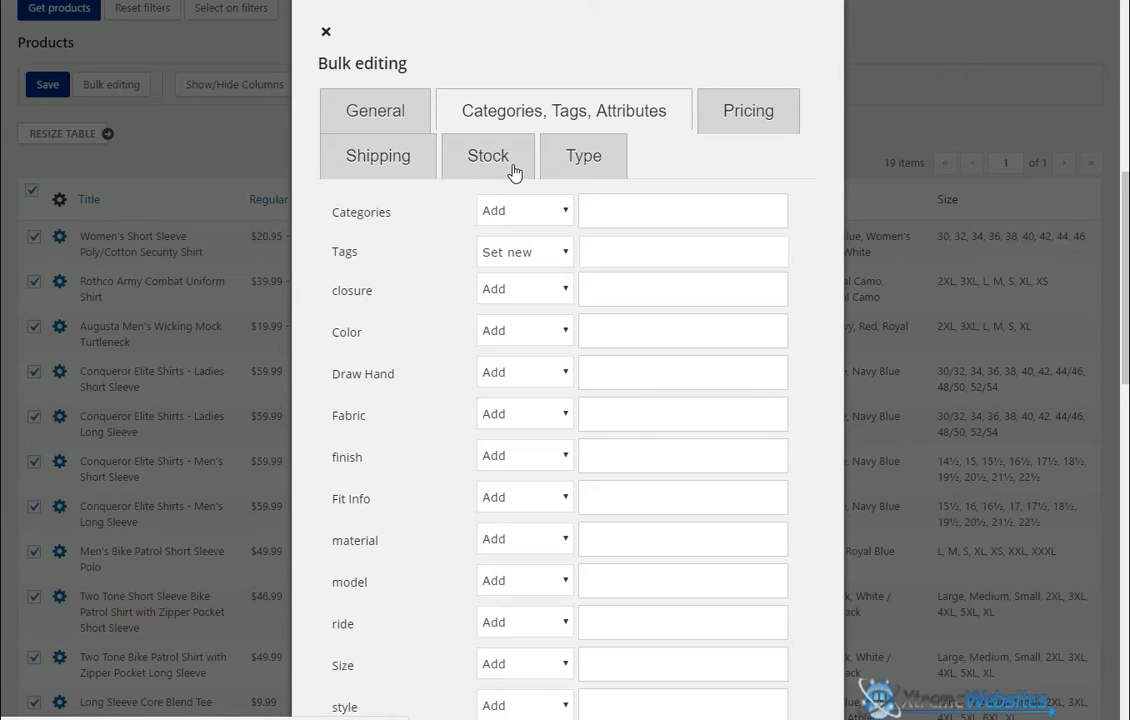
scroll(560, 400, down, 2)
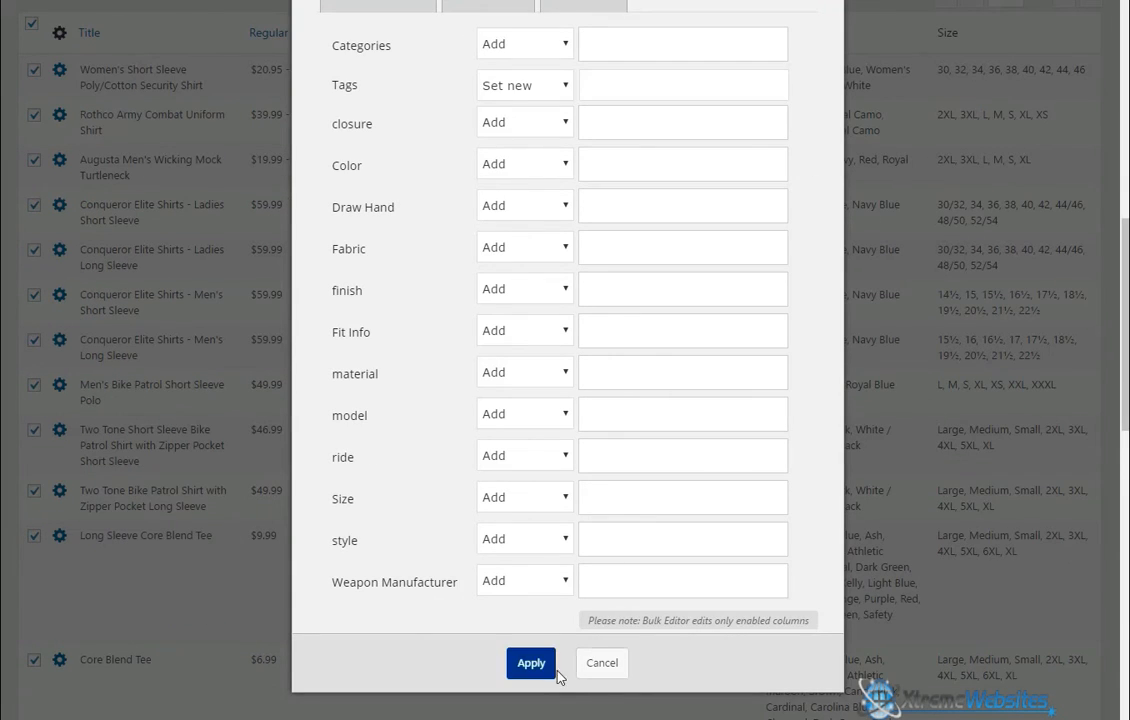
click(600, 664)
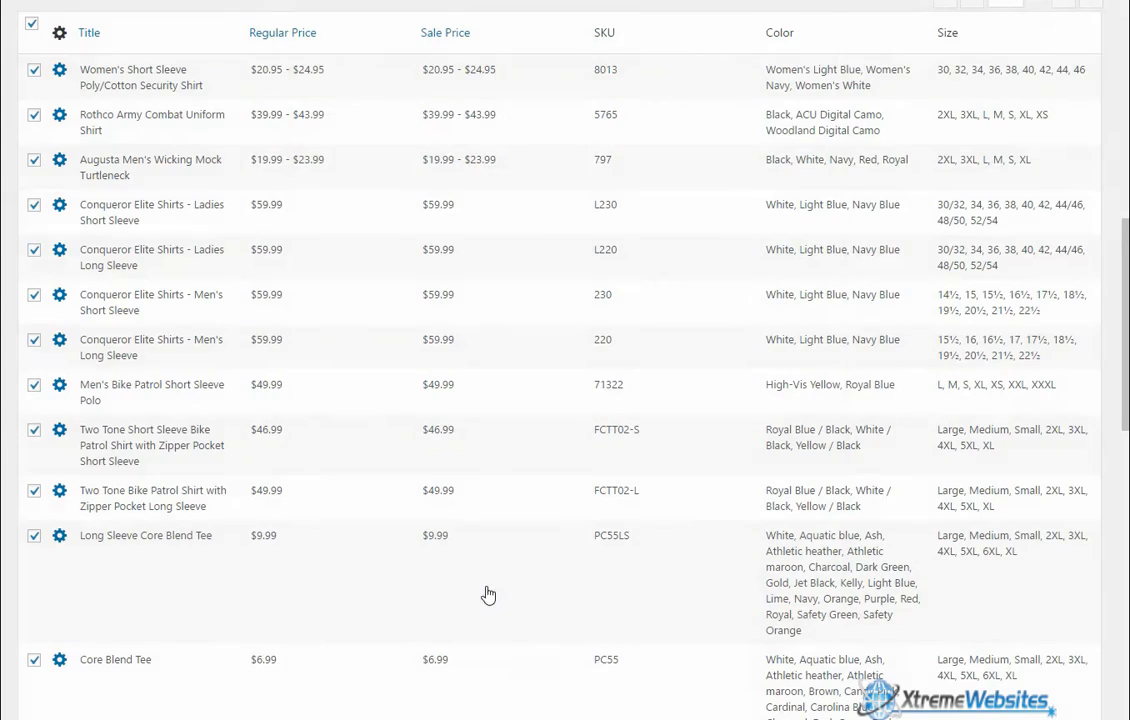
Look over the available product actions and deselect all the listed shirts.
scroll(320, 463, up, 5)
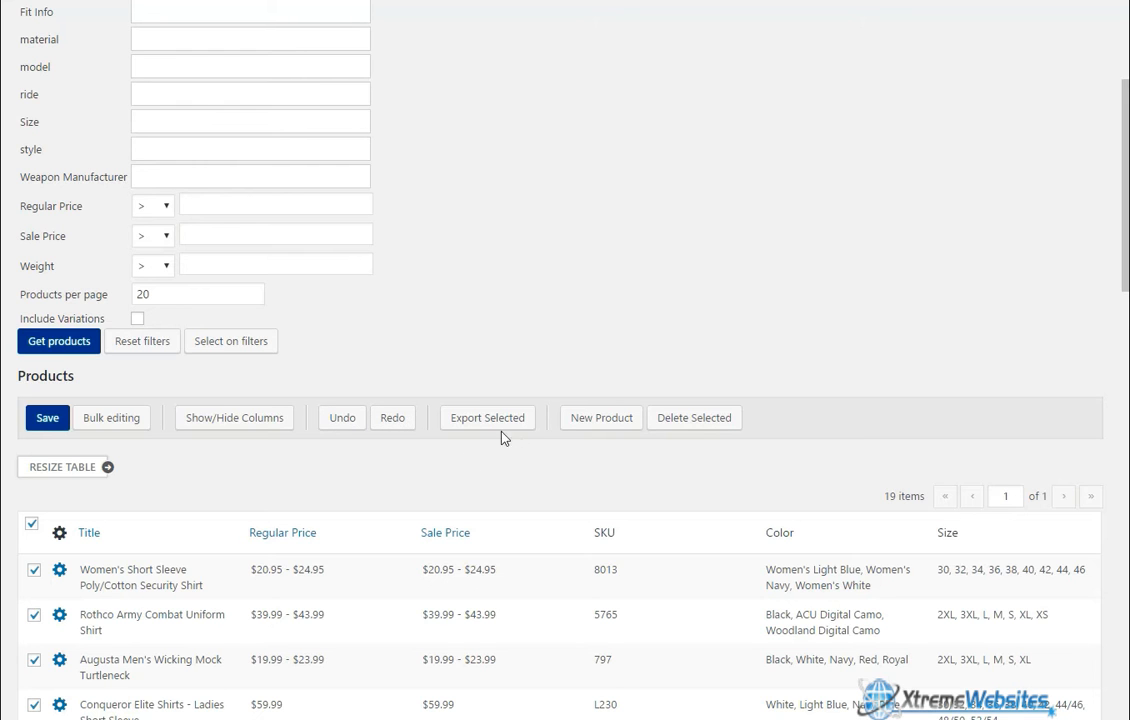
scroll(147, 525, down, 1)
scroll(147, 525, down, 1)
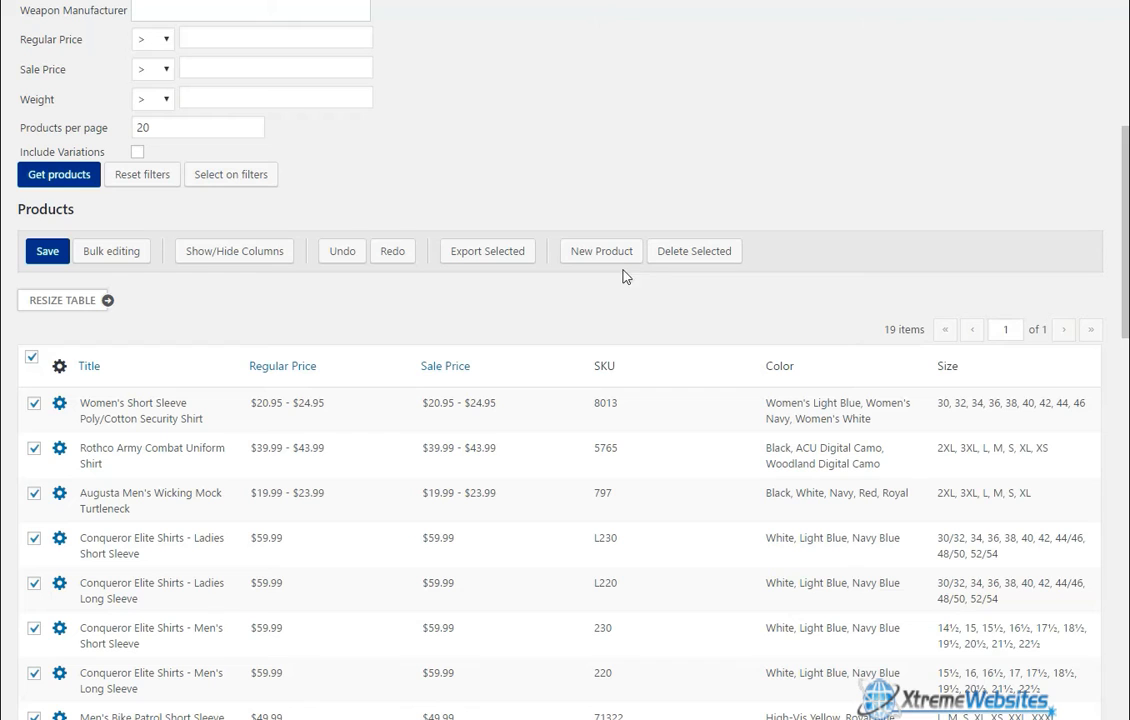
click(31, 357)
click(95, 366)
Leave the product editing page for the Enabled Columns settings, discarding unsaved changes.
scroll(552, 292, up, 3)
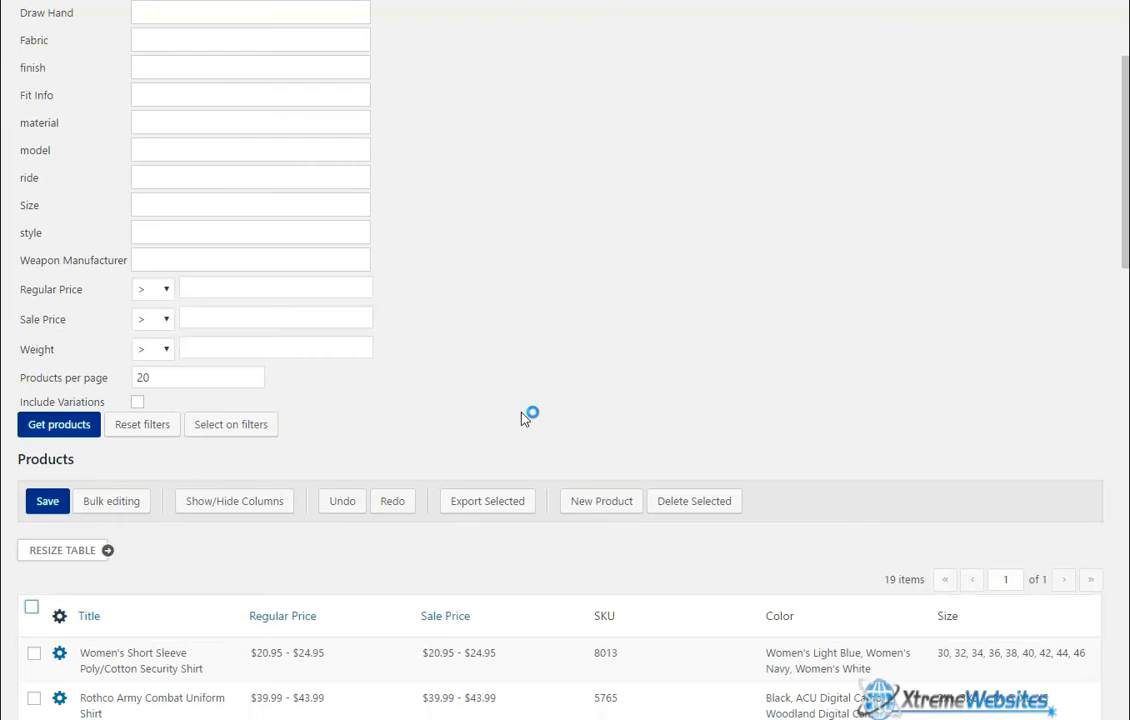
scroll(535, 437, up, 3)
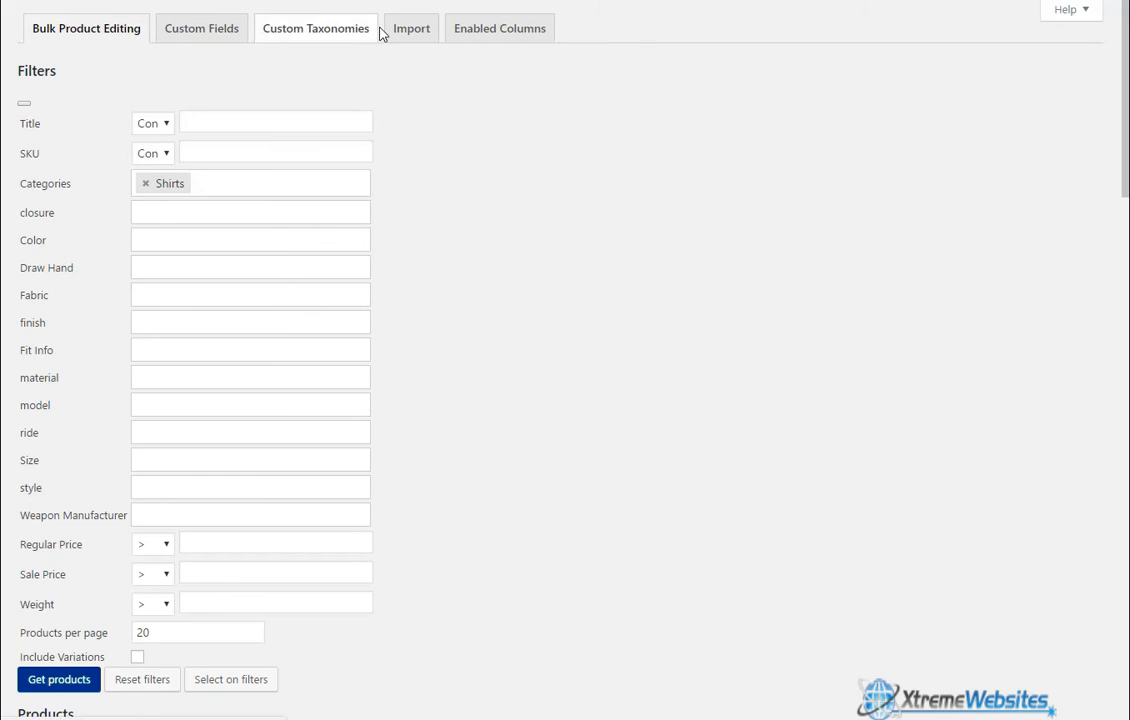
click(510, 30)
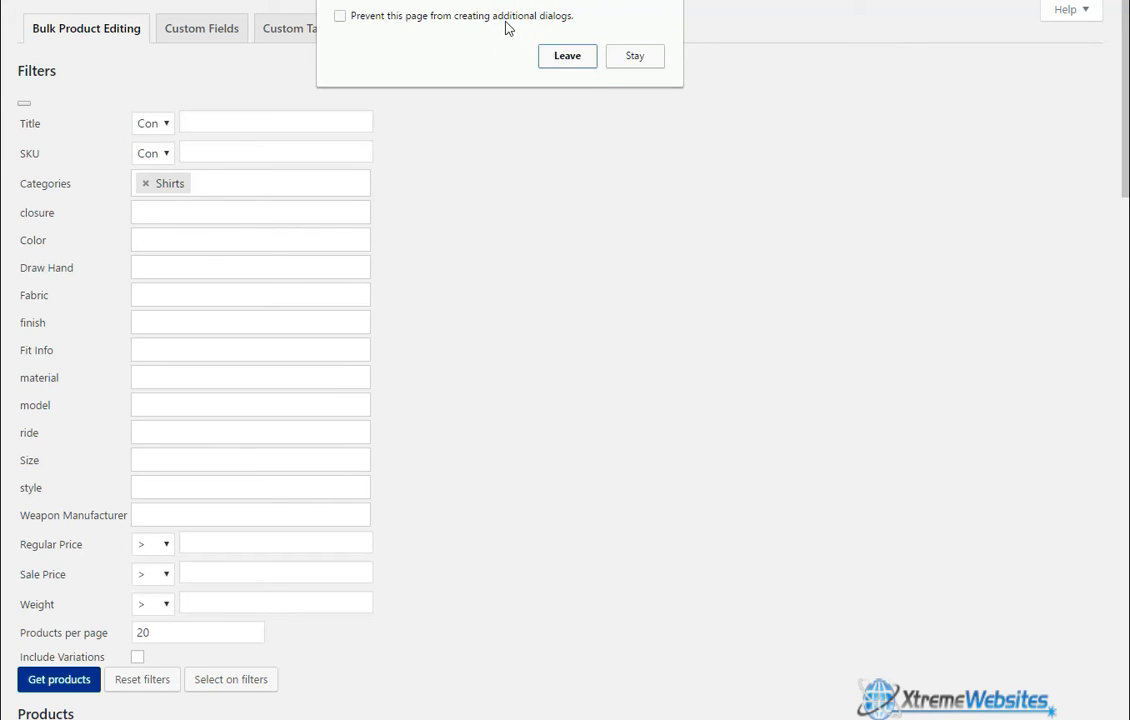
click(575, 60)
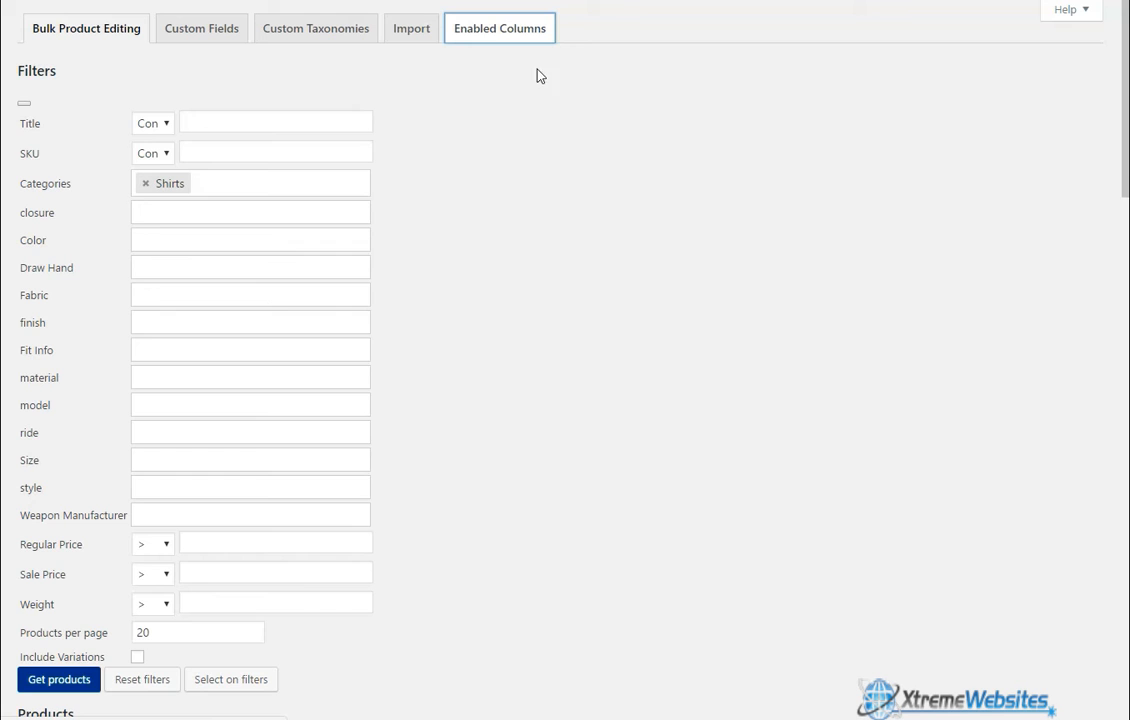